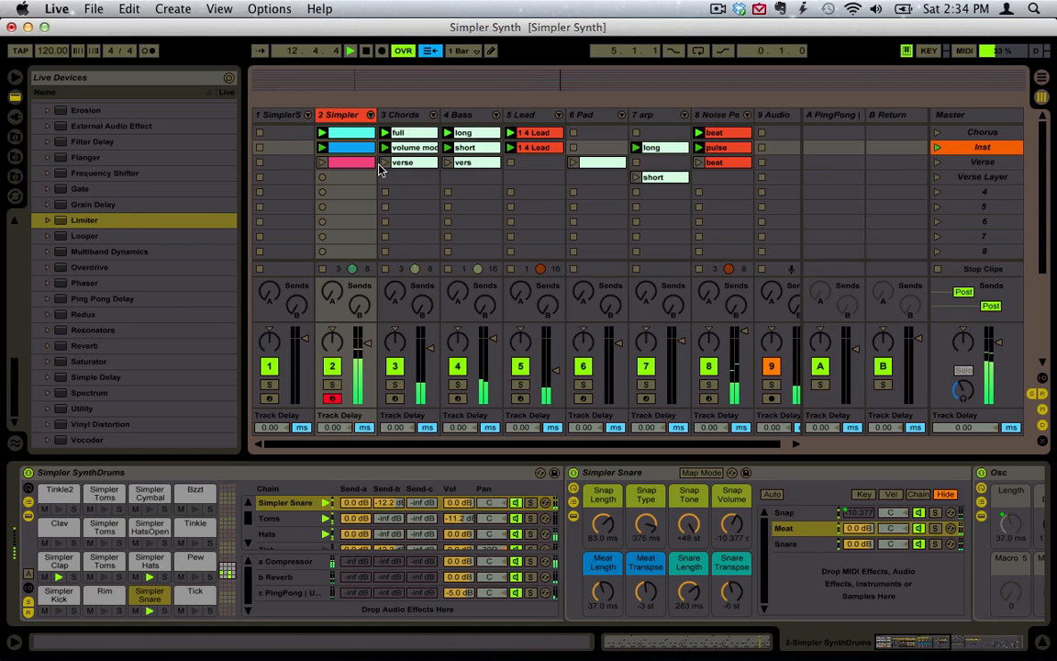
Play the Inst scene's clip on the Simpler track and look over the Simpler SynthDrums pads and the Simpler Snare rack
left_click(359, 151)
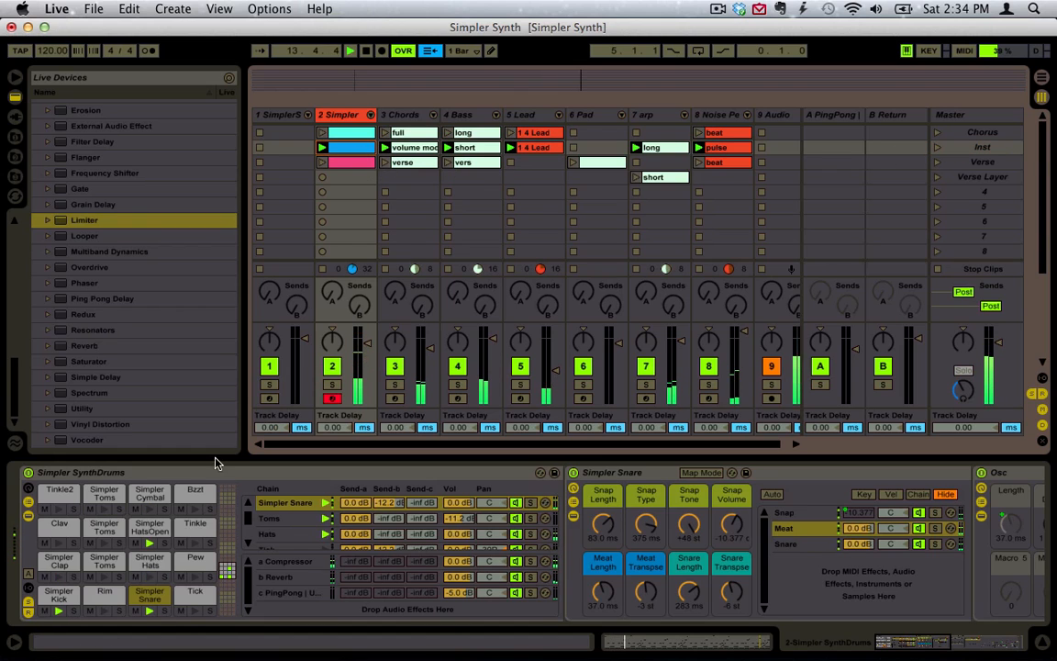
scroll(129, 569, "down", 3)
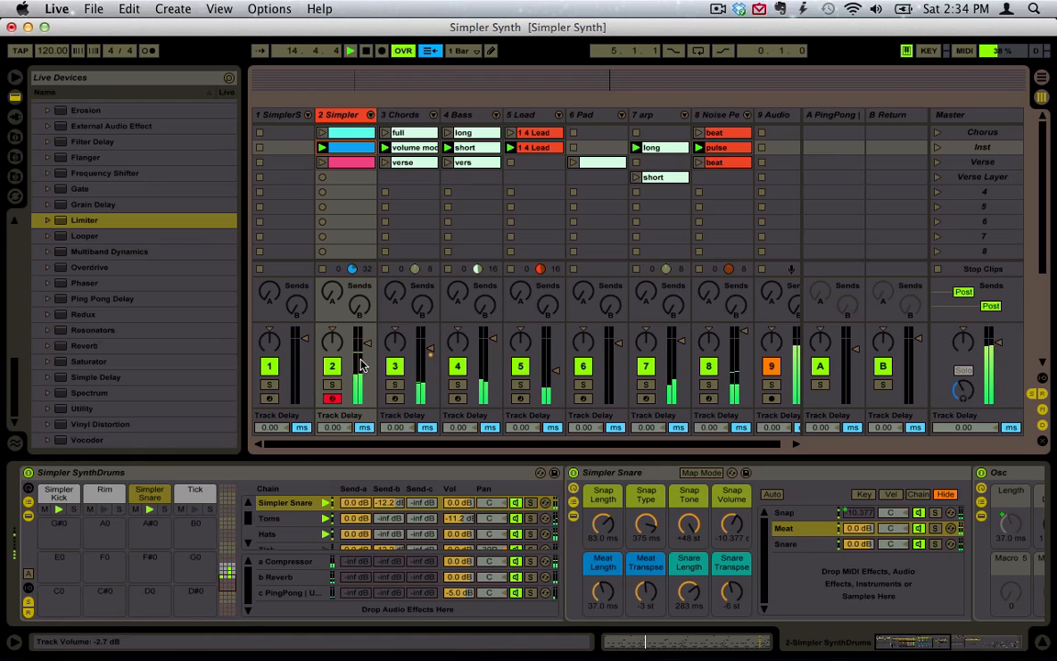
scroll(145, 606, "up", 3)
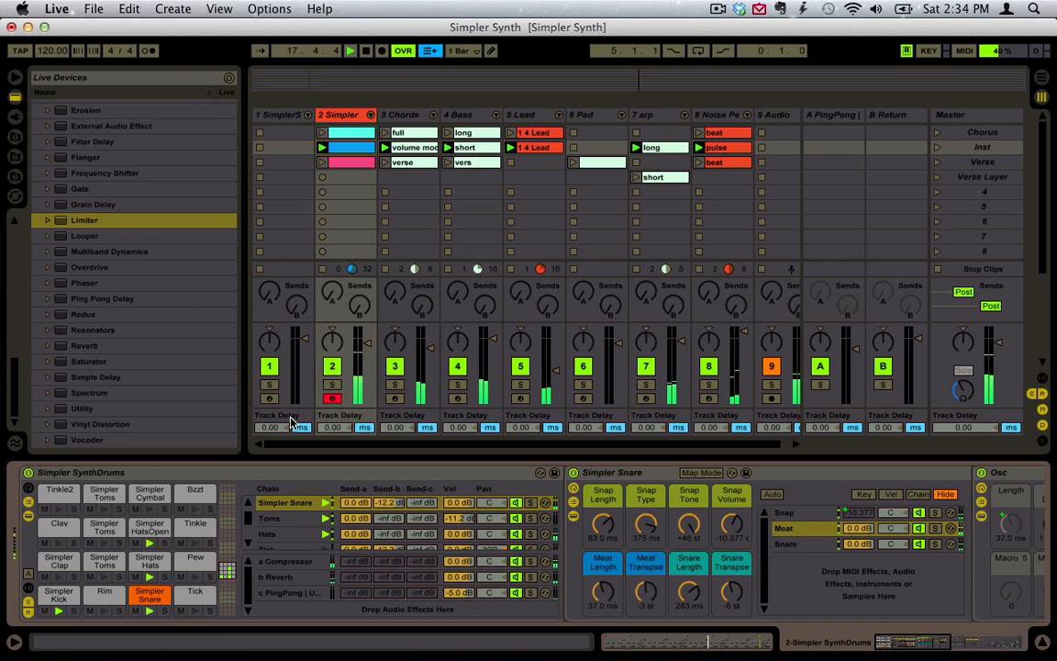
scroll(515, 500, "right", 1)
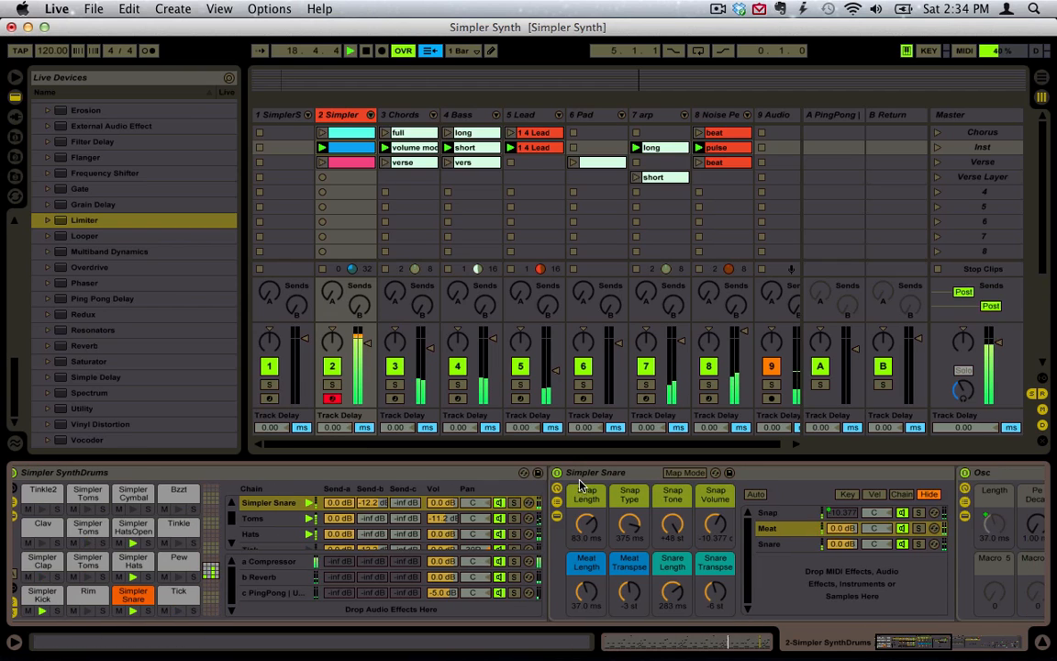
left_click(585, 475)
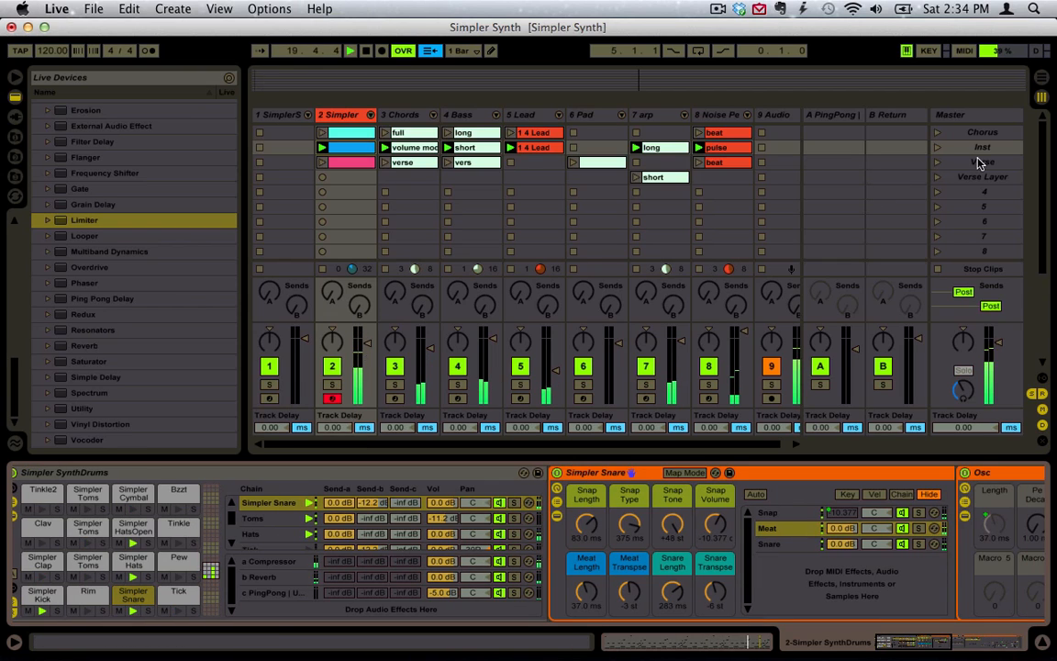
Launch the Verse scene to hear it, then stop all clips
left_click(937, 162)
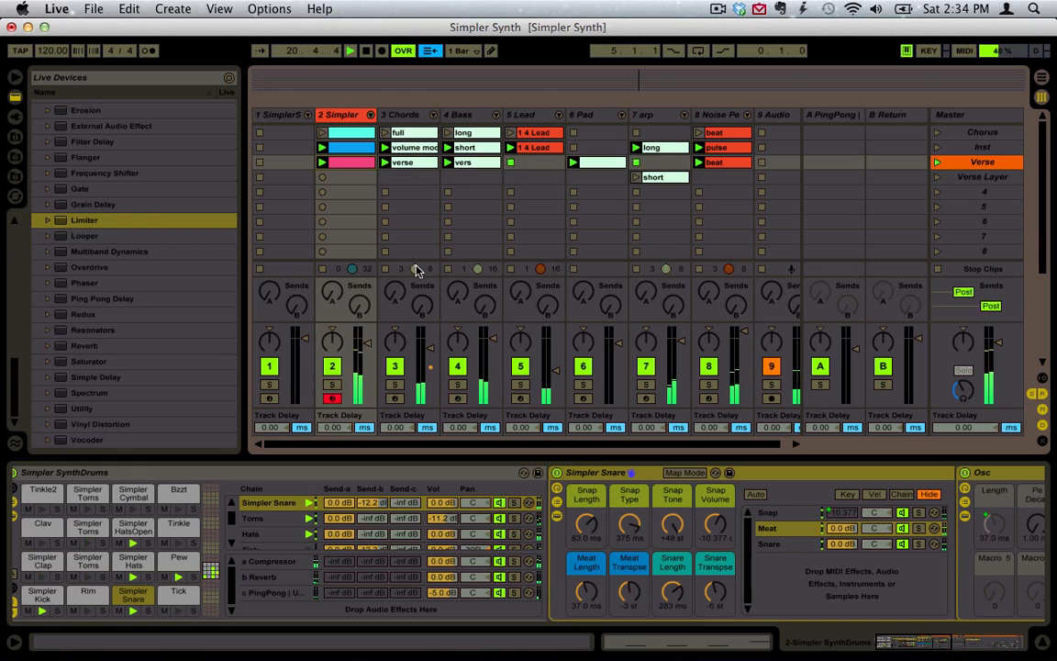
left_click(396, 542)
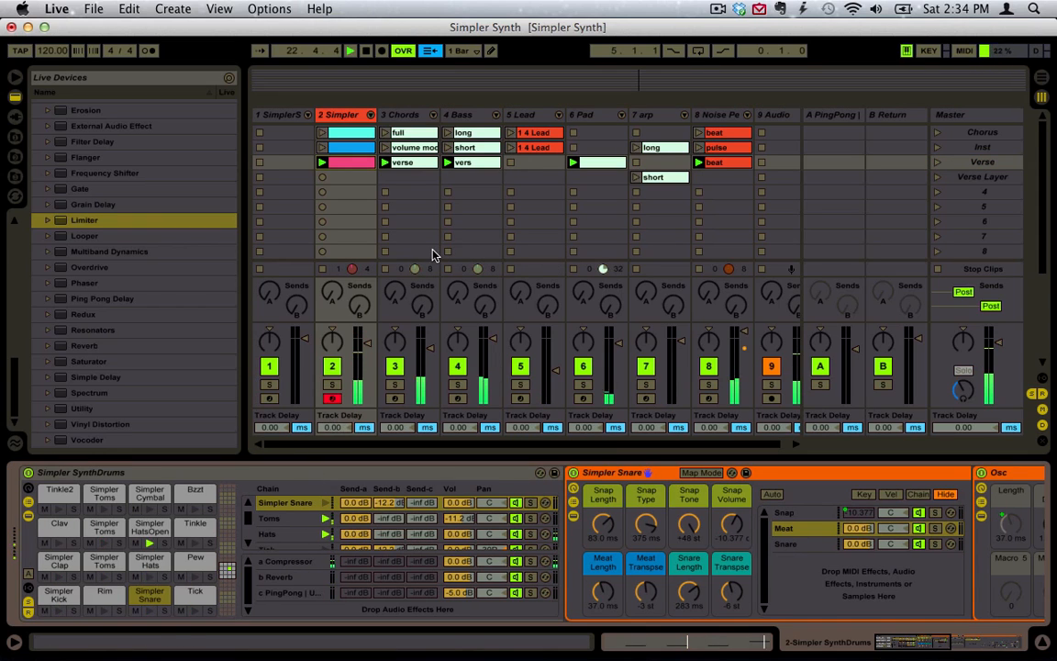
left_click(945, 272)
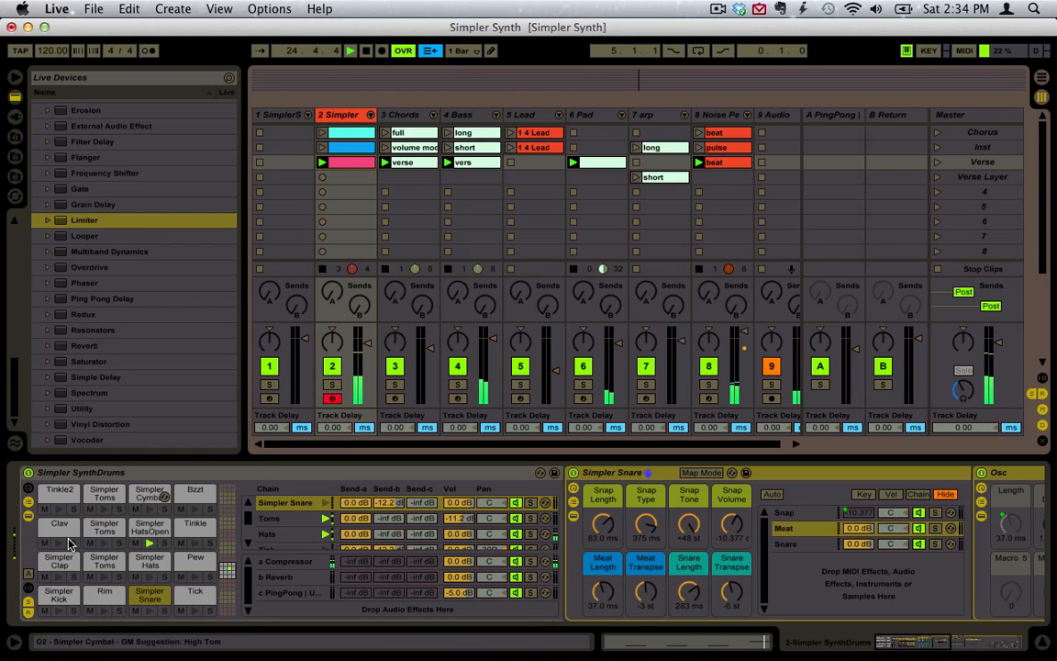
Audition the Simpler Kick pad in the drum rack and collapse the Simpler Kick rack to only its macro controls
left_click(70, 607)
left_click(59, 612)
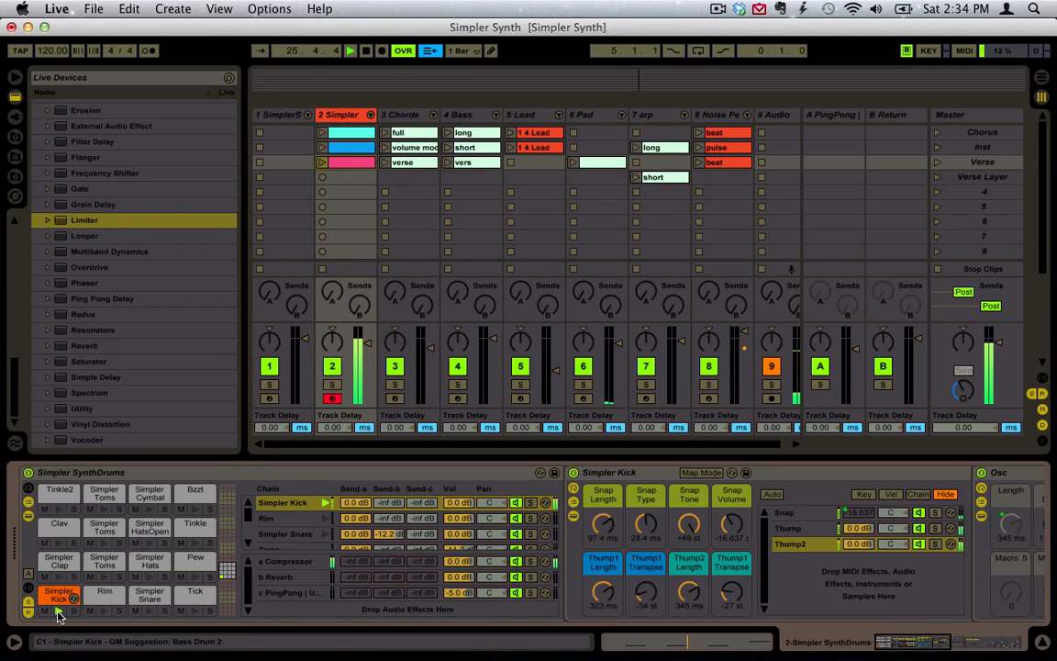
left_click(148, 610)
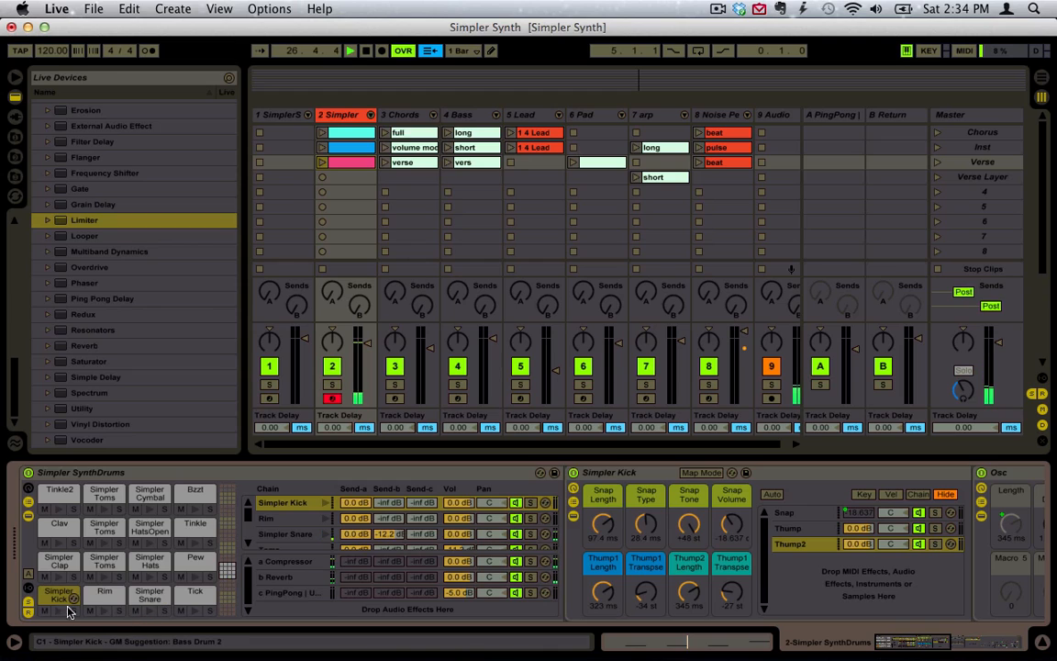
left_click(628, 475)
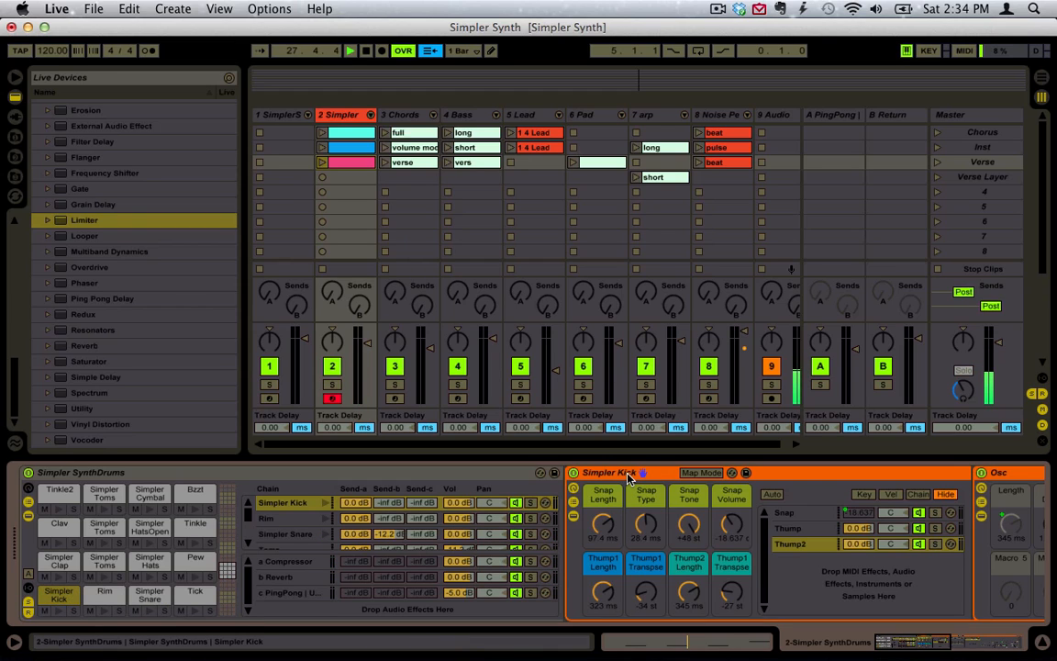
left_click(575, 510)
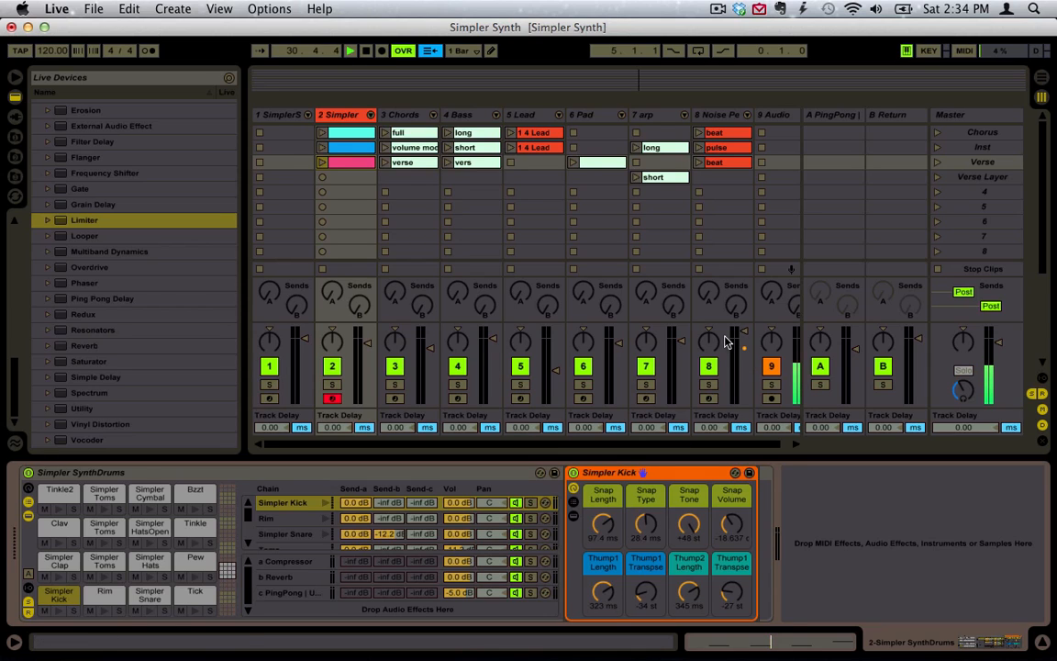
scroll(728, 339, "right", 1)
left_click_drag(759, 298, 759, 197)
scroll(694, 240, "left", 1)
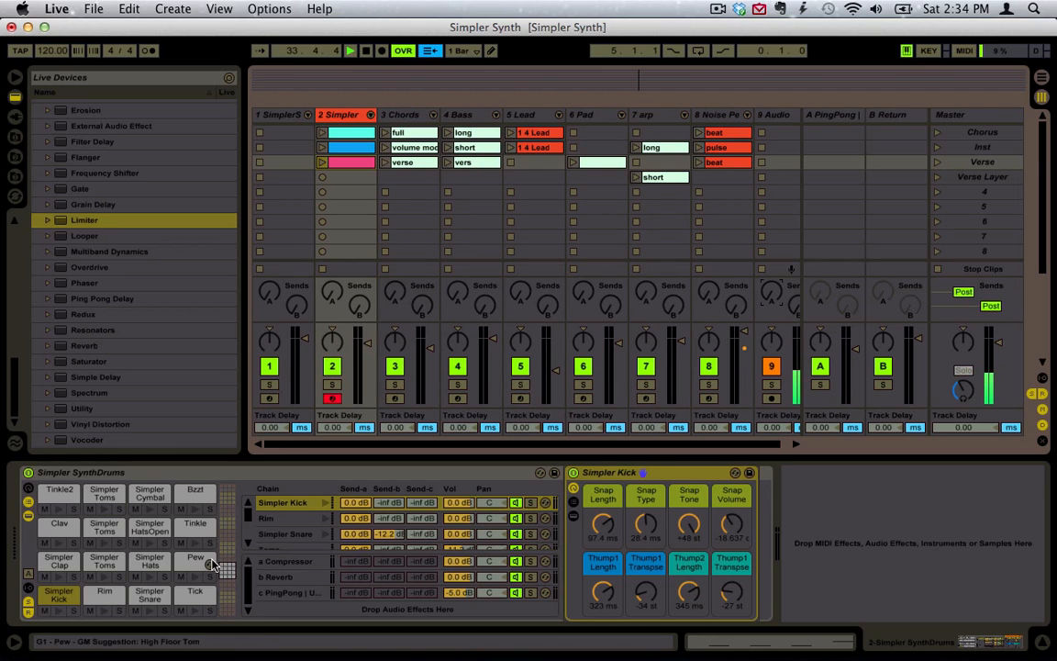
Play the kick while trying different Thump macros, such as Thump1 Length 1.05 s and Thump2 Length 448 ms, then restore the original values
left_click(60, 595)
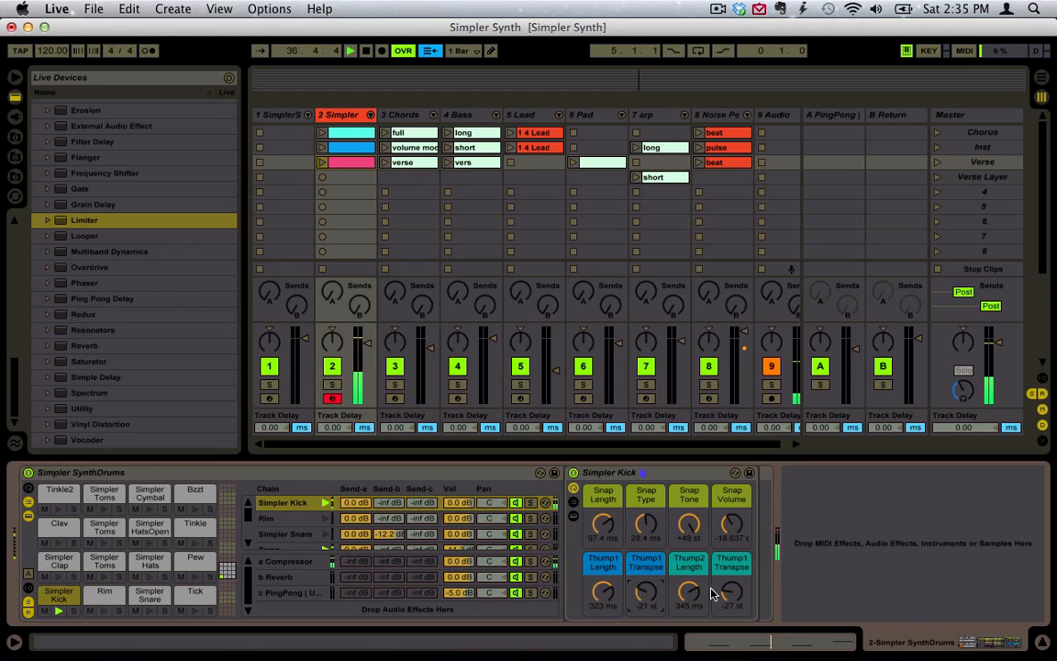
left_click_drag(698, 592, 699, 578)
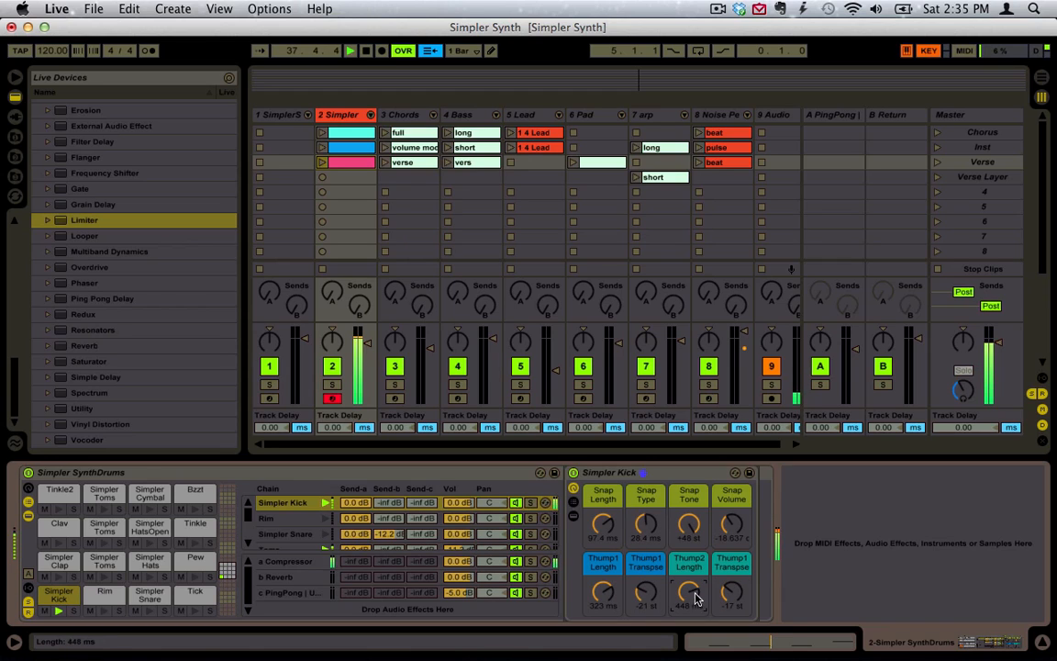
left_click_drag(611, 592, 611, 551)
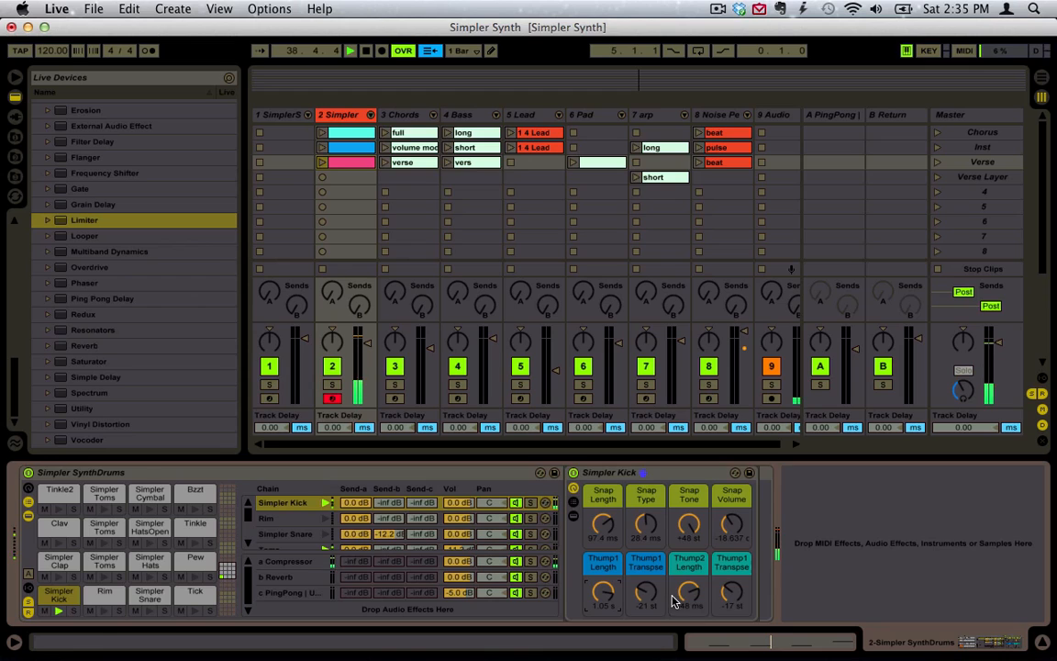
mouse_move(733, 592)
left_mouse_down()
mouse_move(732, 601)
mouse_move(736, 591)
left_mouse_up()
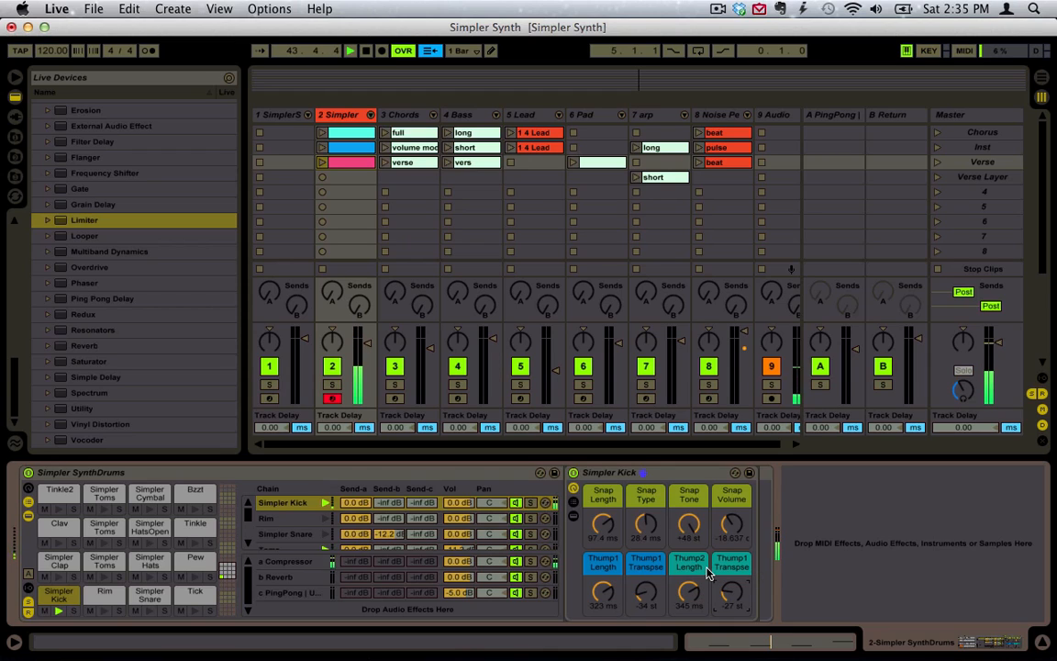
Show the Simpler Kick rack's chains and devices again and select the Thump chain
left_click(574, 501)
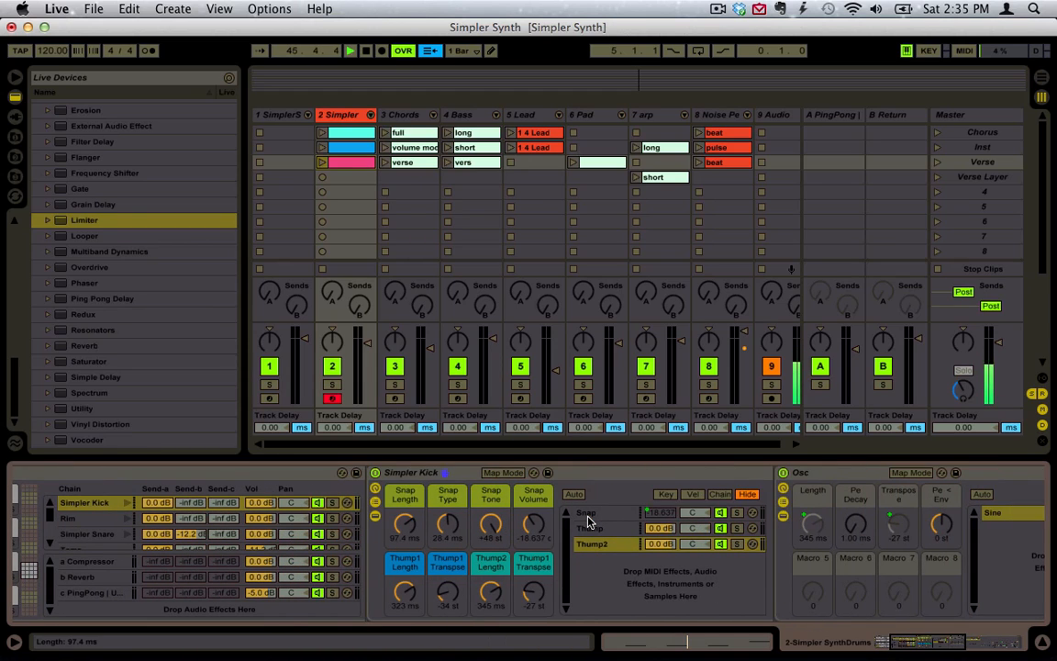
left_click(613, 516)
left_click(624, 529)
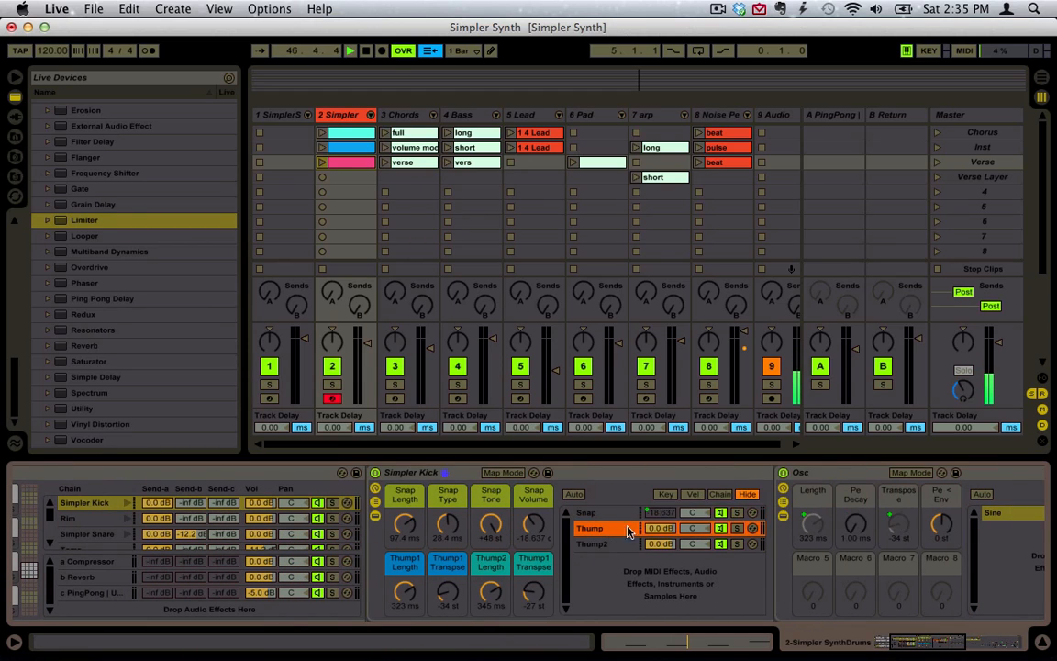
Solo the Snap, Thump and Thump2 chains in turn while playing the kick, then clear the solo and leave Thump selected
left_click(736, 514)
key("a")
key("a")
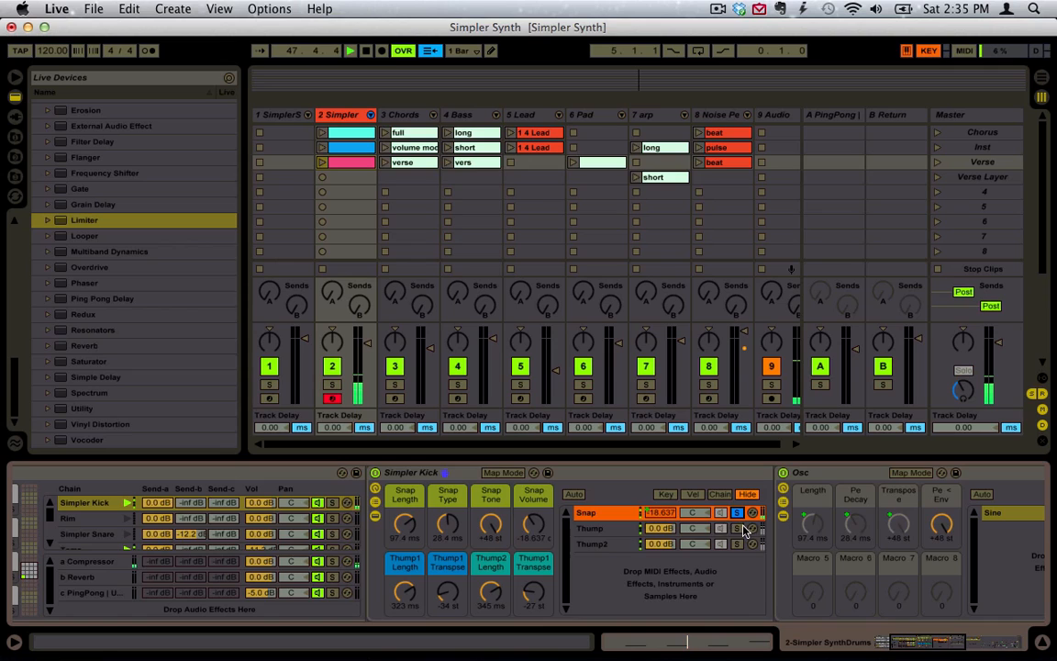
left_click(738, 530)
key("a")
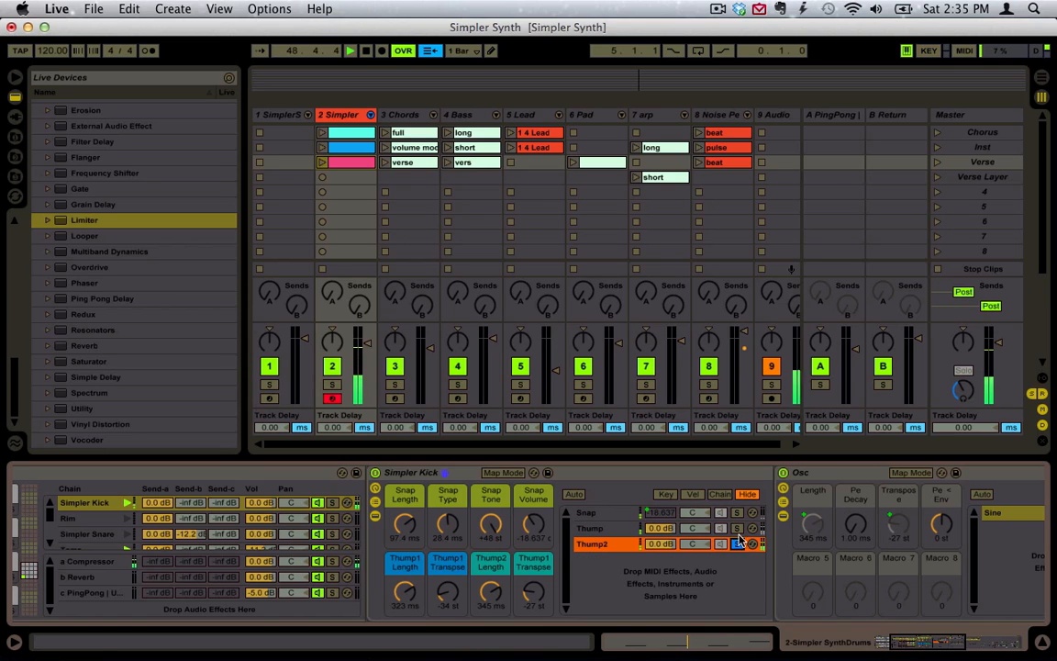
left_click(737, 515)
left_click(738, 531)
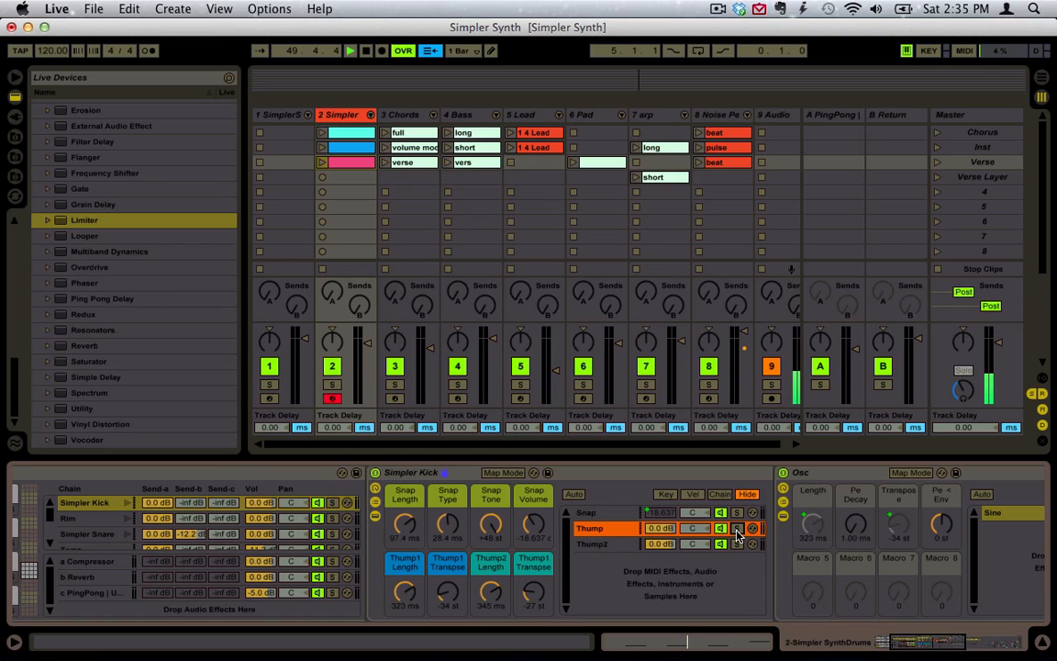
Examine the Thump chain's nested Osc rack, its macros and the settings of its Sine Simpler
scroll(731, 513, "right", 10)
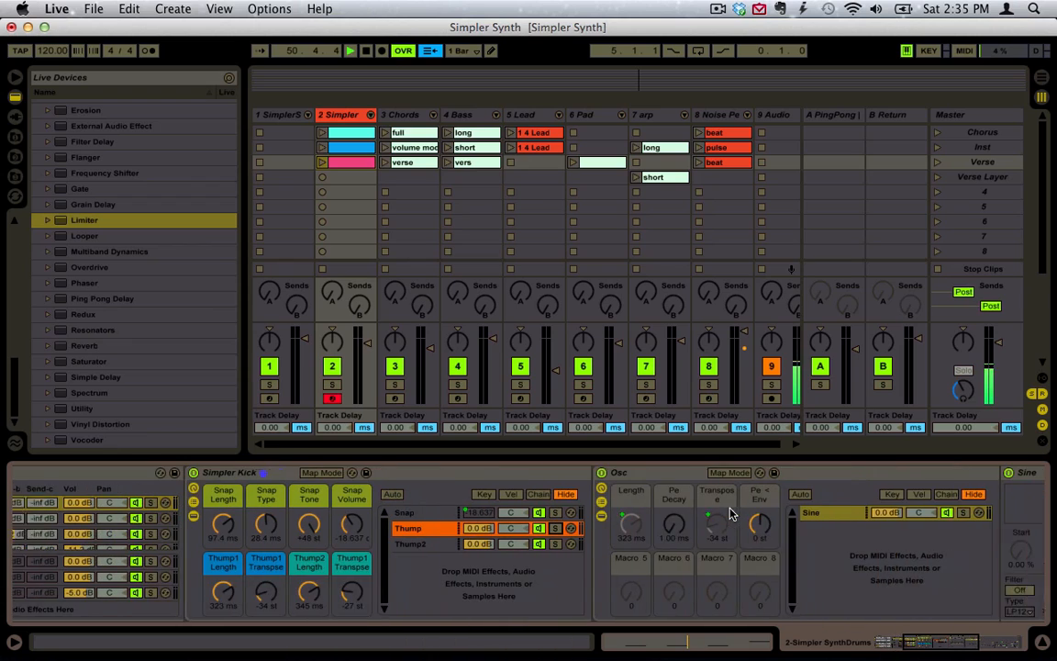
scroll(616, 512, "right", 3)
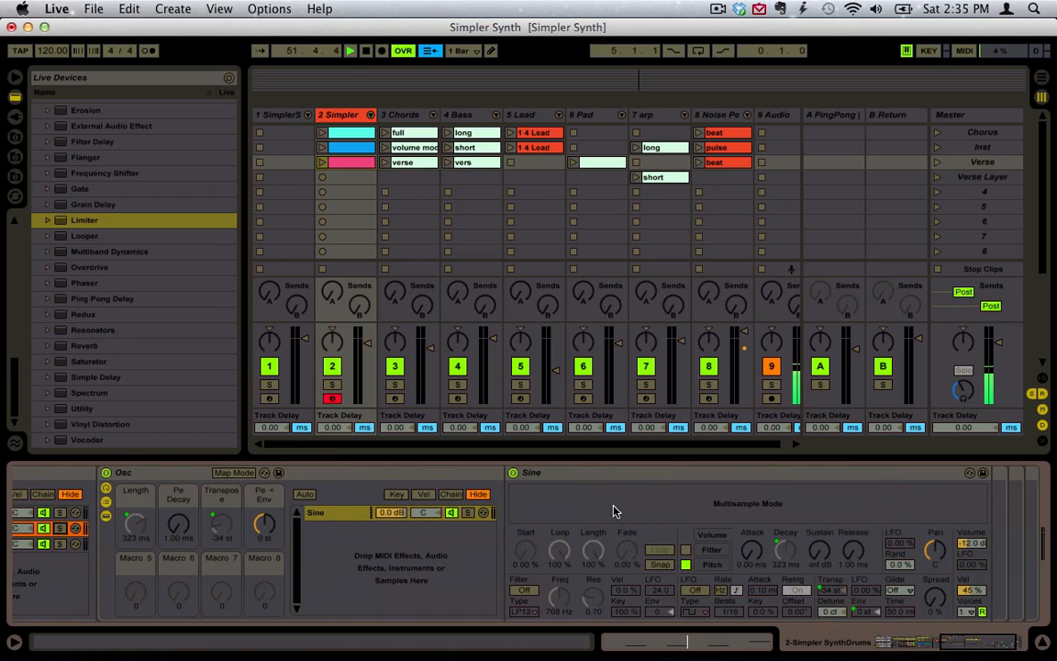
left_click(655, 495)
scroll(551, 535, "left", 1)
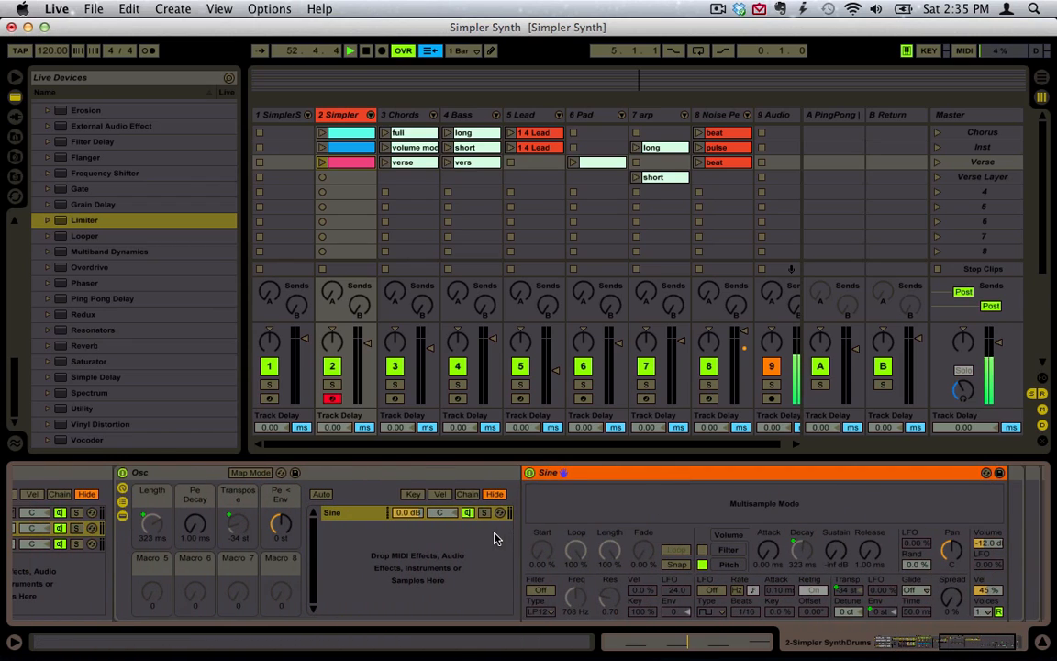
scroll(402, 532, "left", 3)
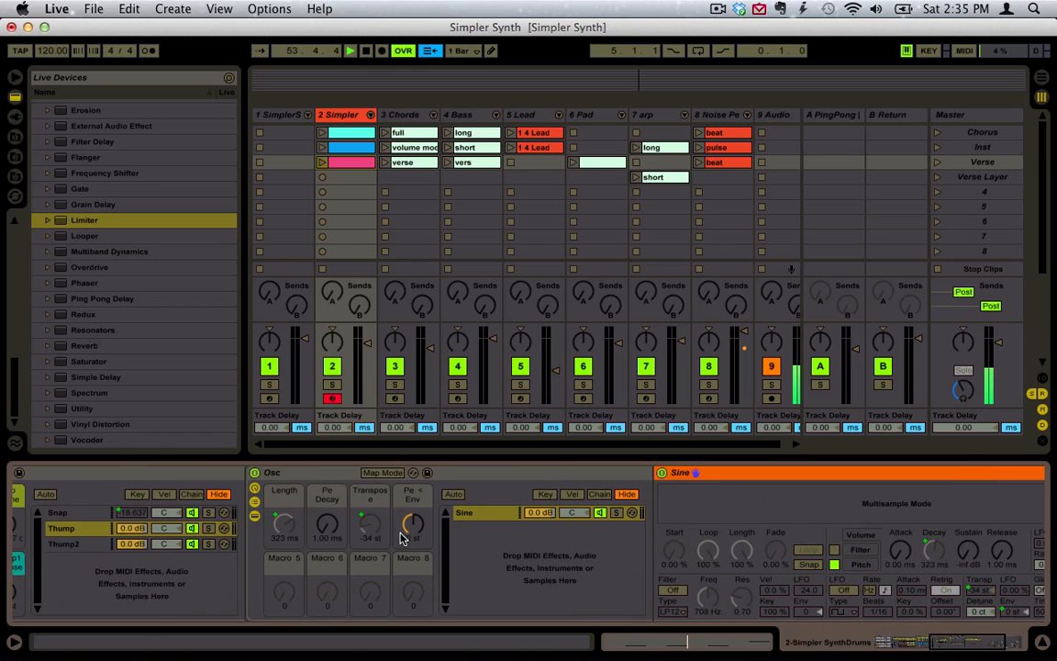
scroll(402, 533, "left", 5)
scroll(376, 536, "right", 10)
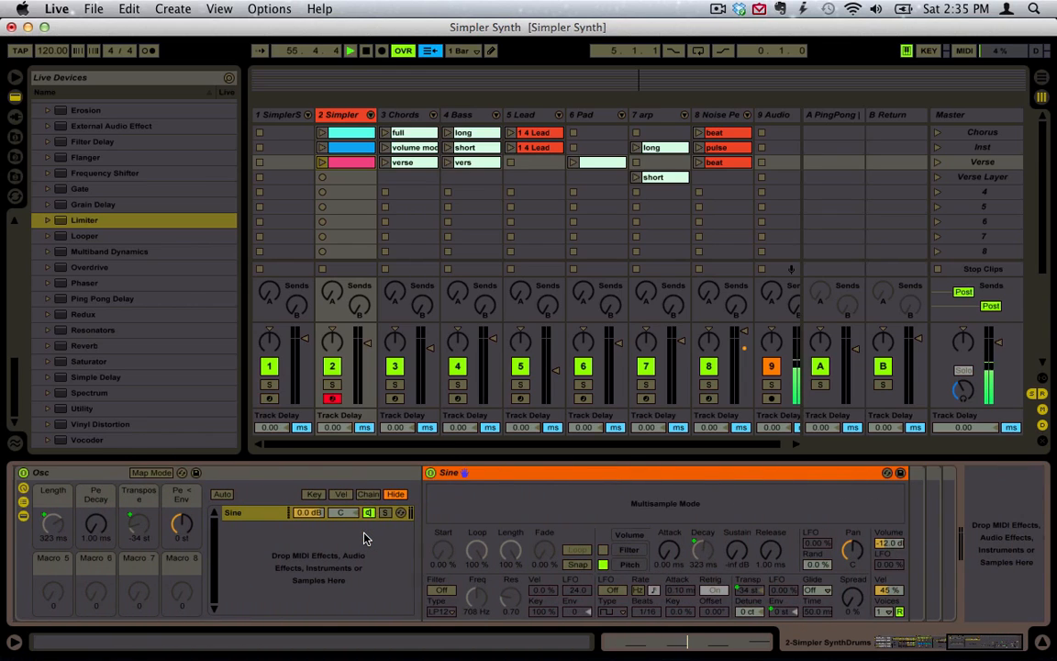
scroll(364, 534, "left", 8)
scroll(365, 540, "left", 1)
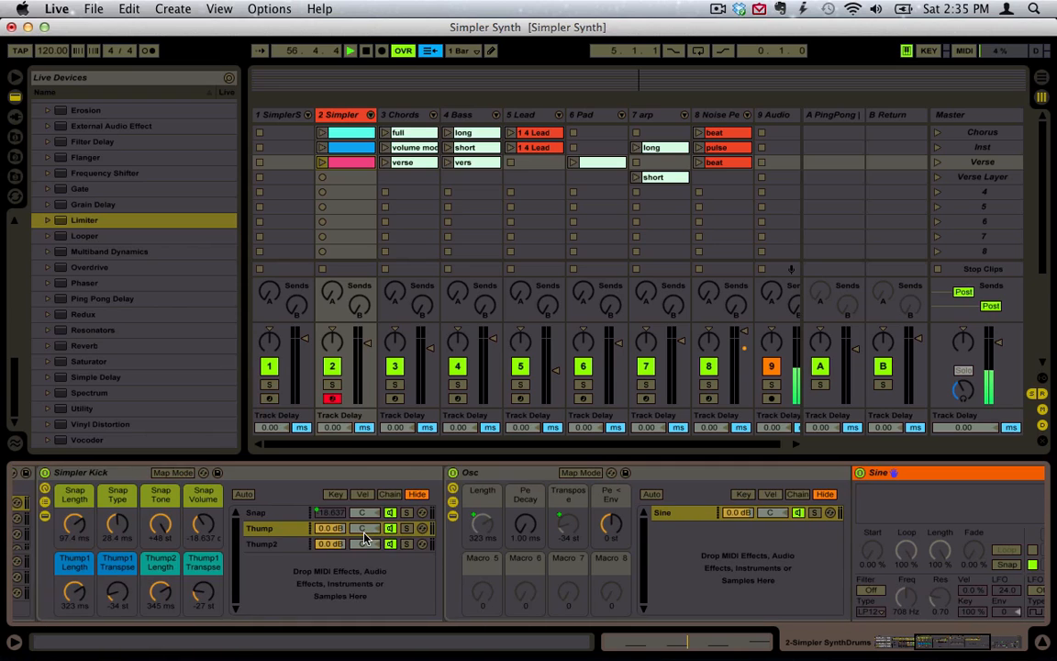
Check which Sine parameters the Osc rack's Length and Pe < Env macros are mapped to, without removing any mapping
right_click(480, 531)
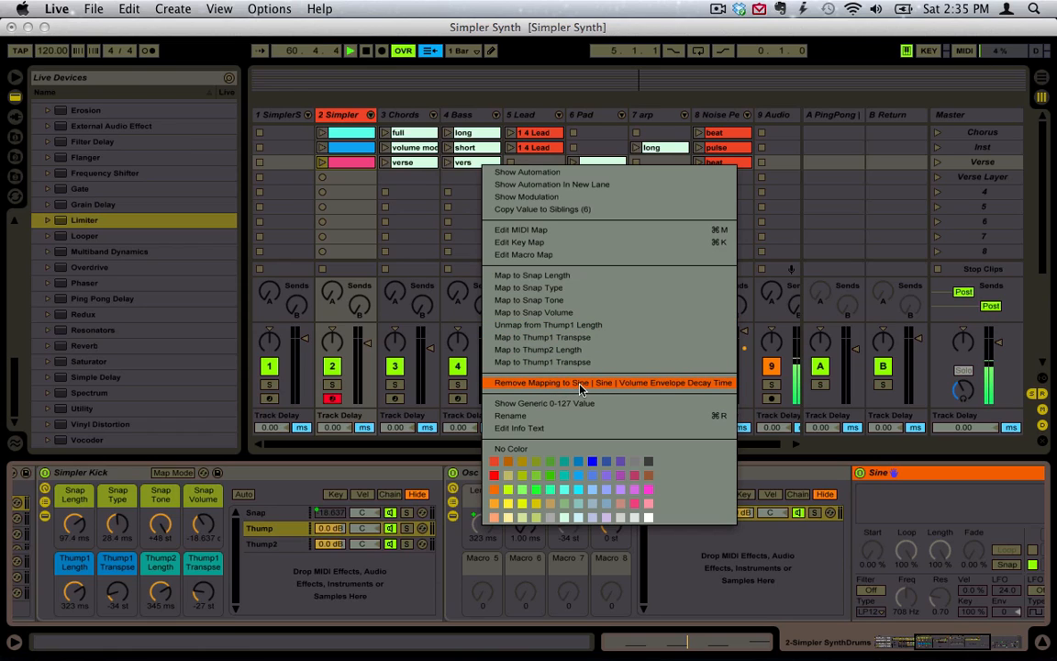
left_click(698, 383)
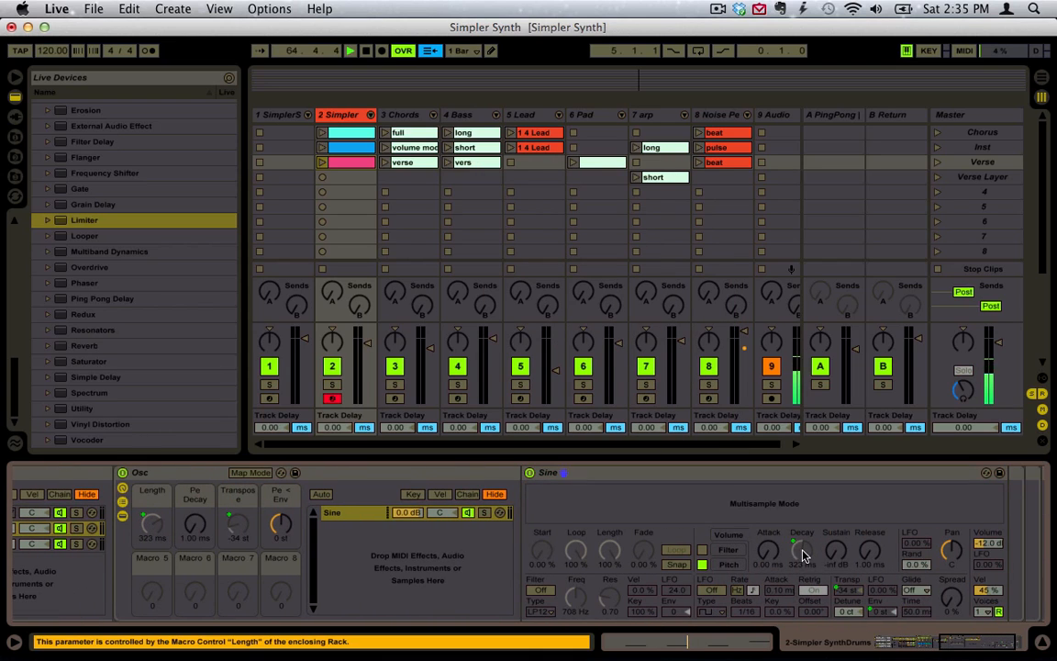
right_click(280, 525)
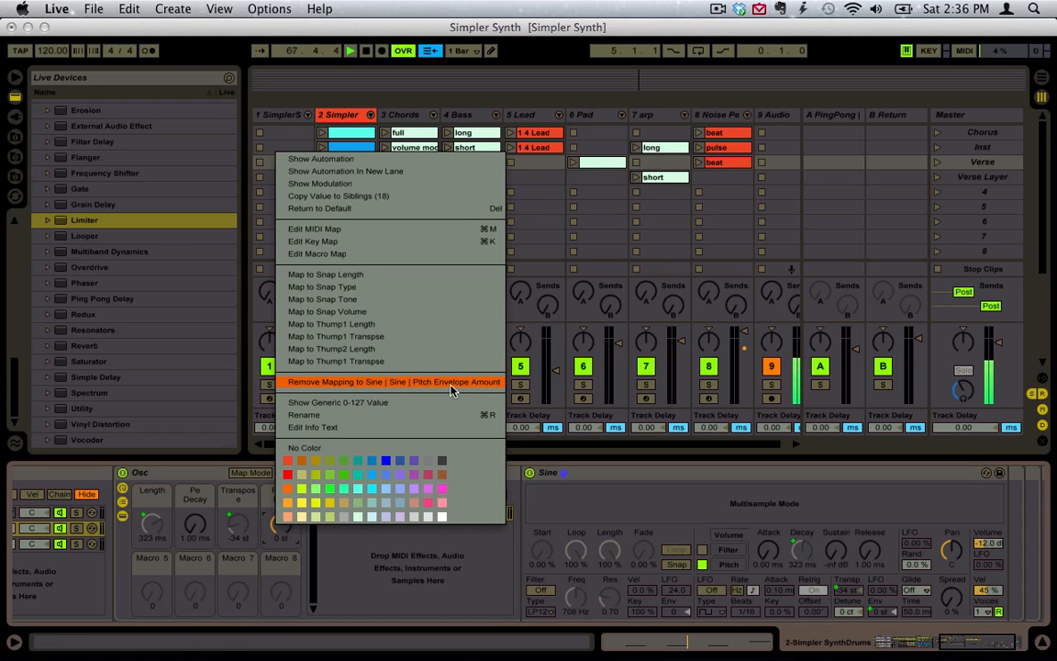
left_click(388, 543)
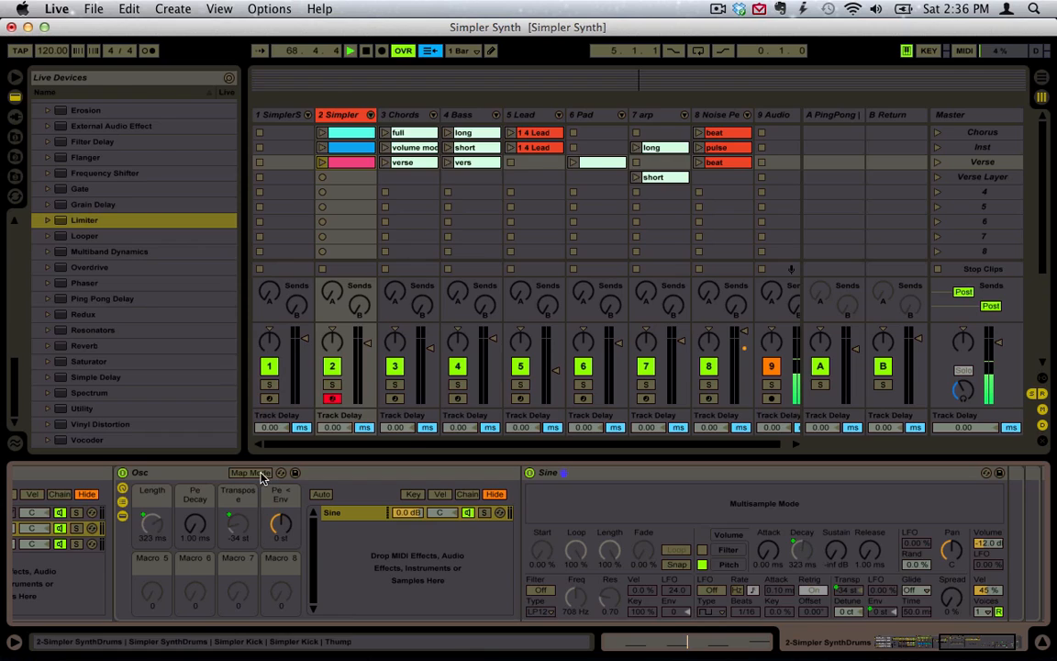
Turn on macro mapping for the Osc rack and inspect the mappings of the Sine Simpler's transpose, pitch envelope amount and volume decay
left_click(262, 474)
left_click(858, 592)
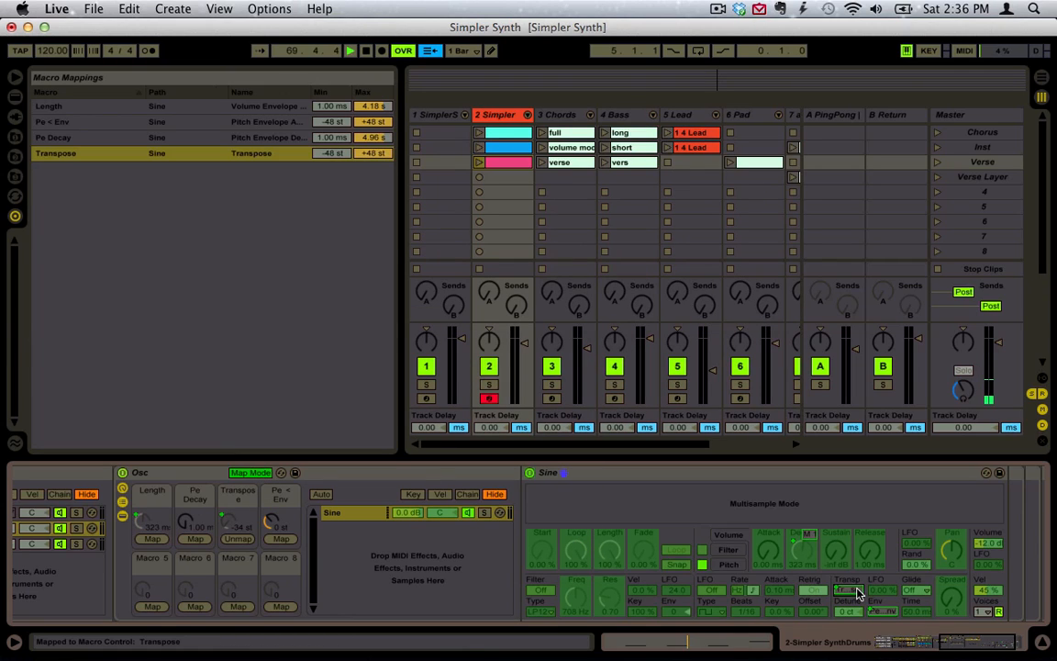
left_click(877, 613)
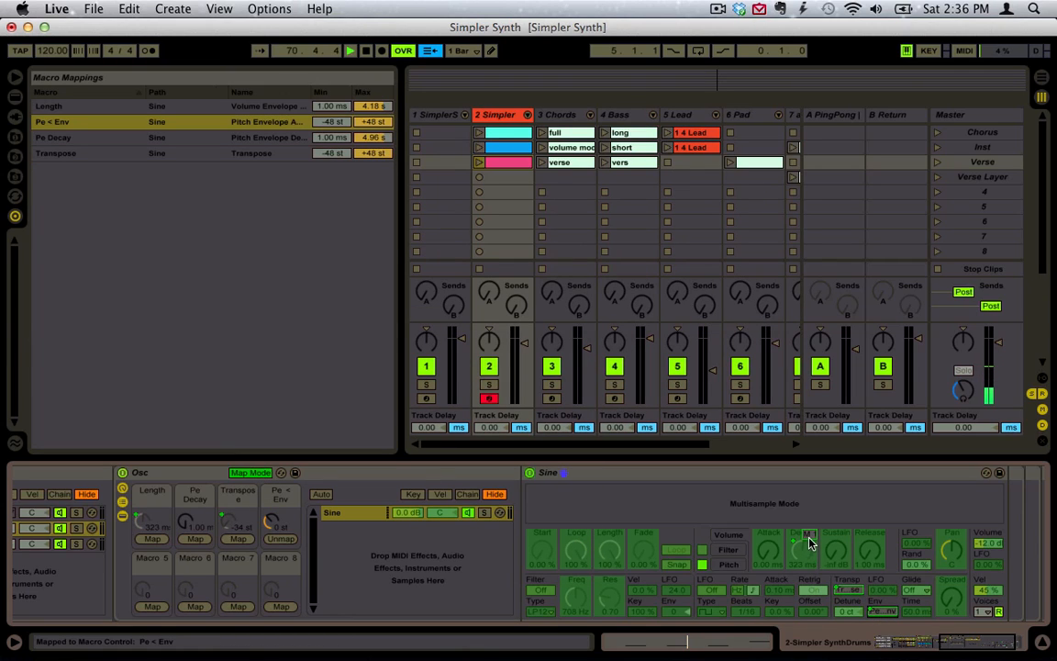
left_click(809, 542)
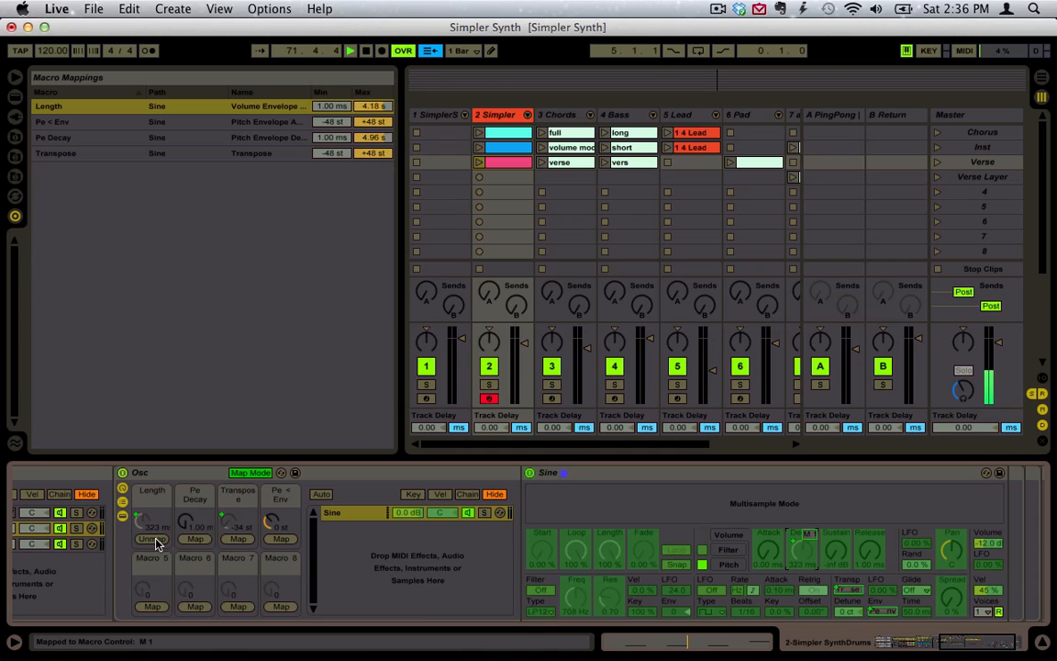
Check the macro mapping of the Sine Simpler's pitch envelope decay, and turn off macro mapping for the Osc rack
scroll(690, 513, "left", 3)
scroll(692, 515, "right", 4)
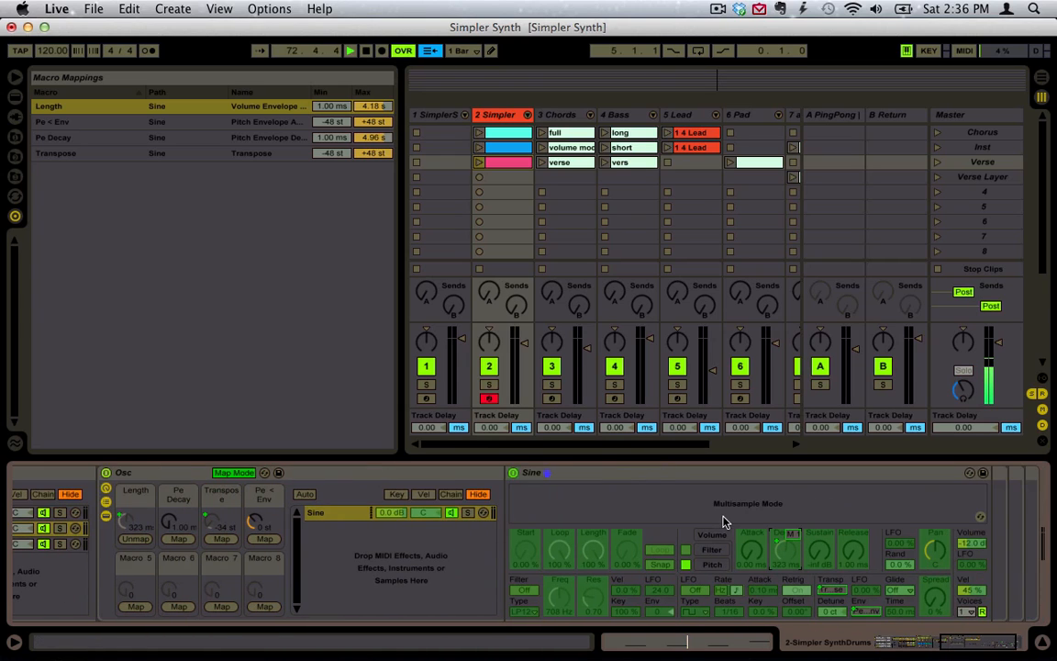
scroll(715, 523, "right", 1)
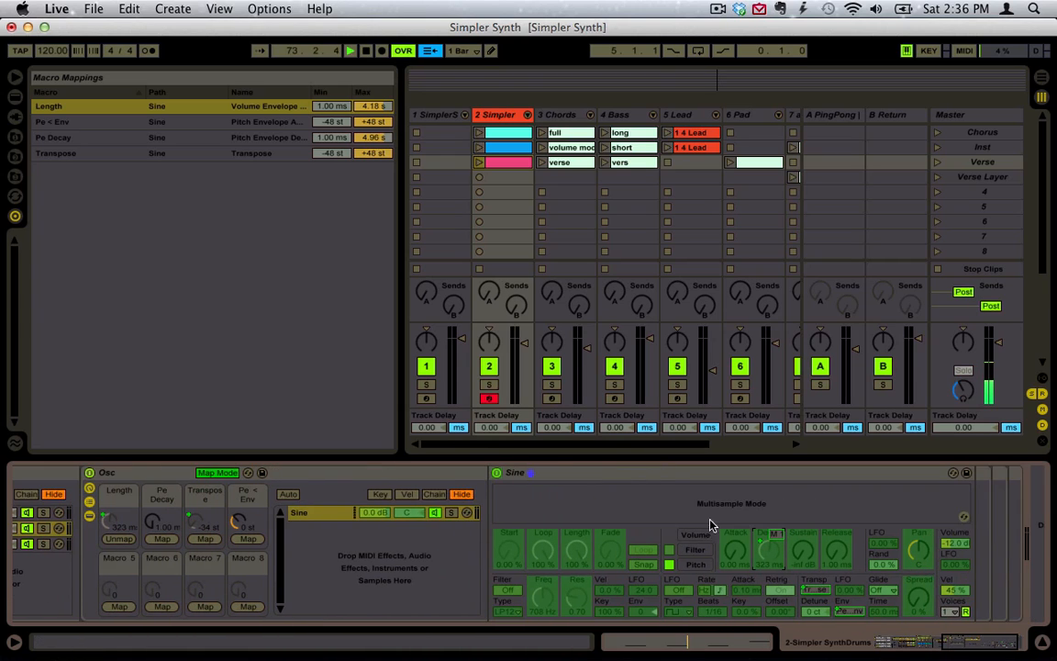
left_click(694, 563)
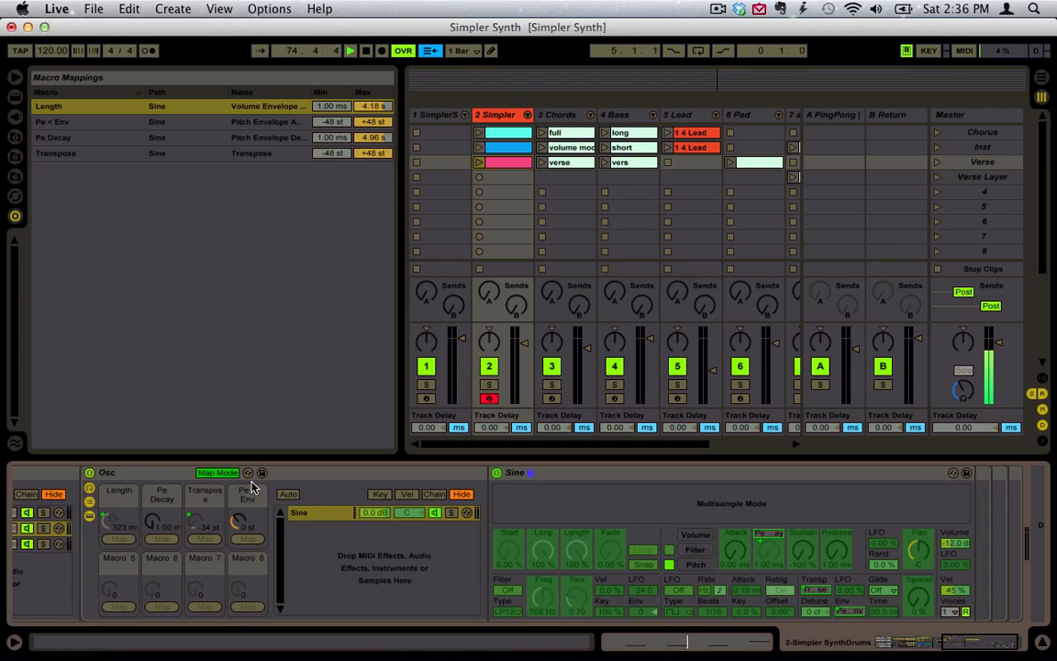
left_click(217, 473)
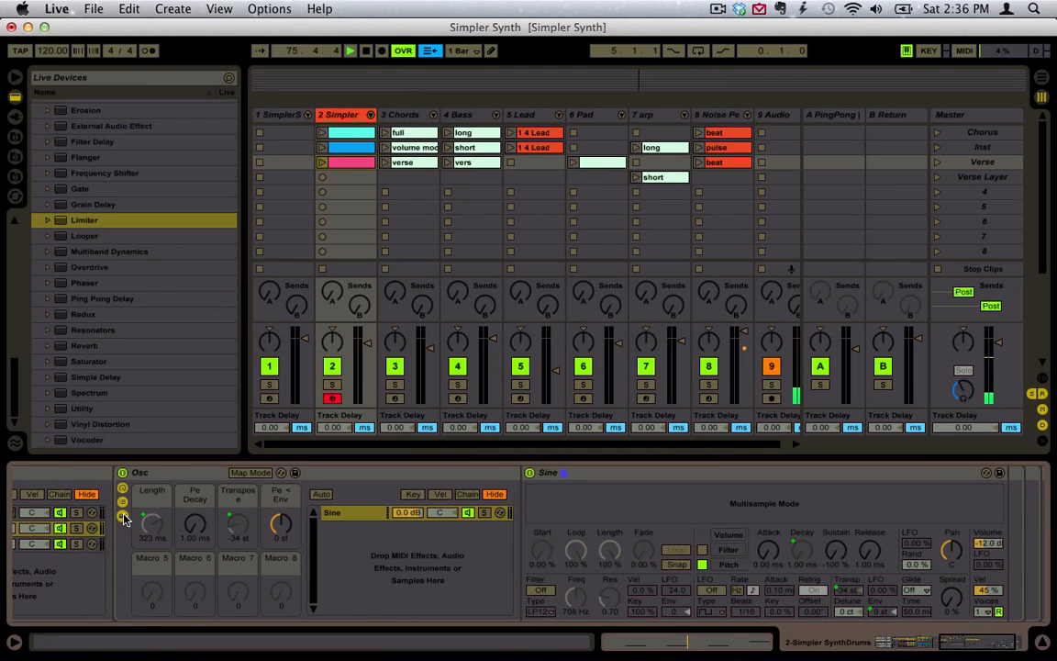
Compare the nested Osc rack settings of the Simpler Kick's Snap and Thump2 chains, ending with the Snap chain selected
scroll(124, 518, "left", 8)
scroll(124, 520, "right", 1)
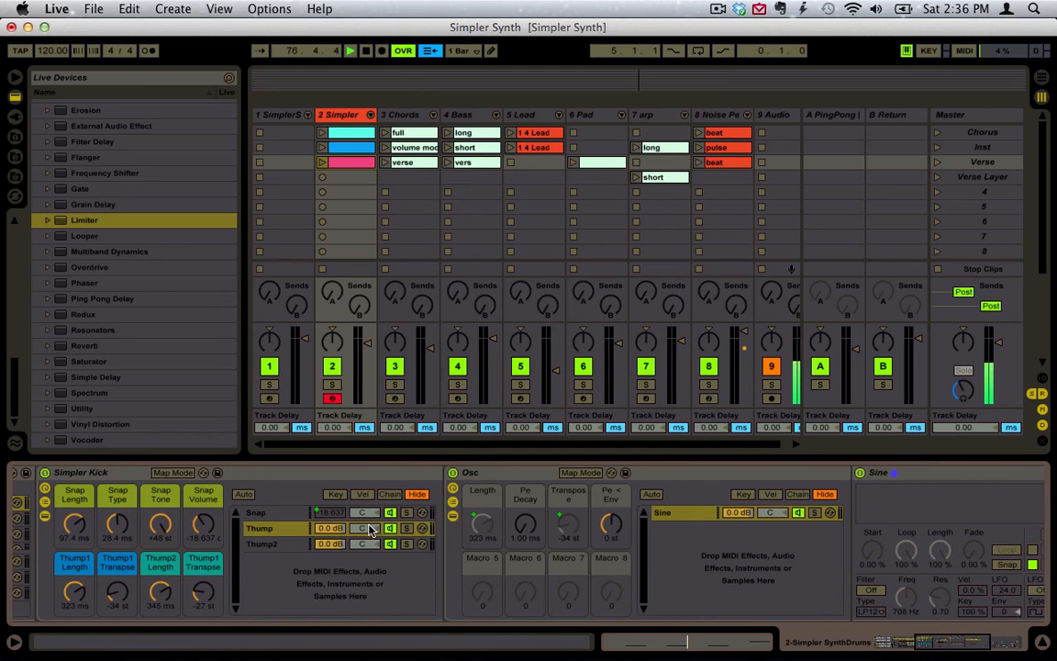
left_click(280, 518)
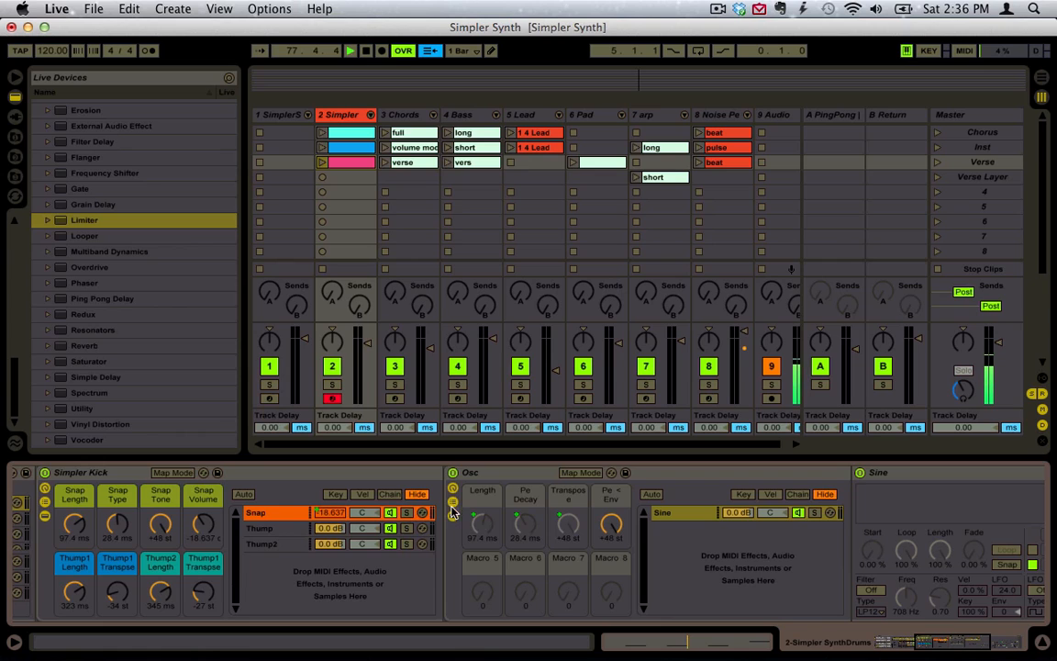
scroll(474, 514, "right", 4)
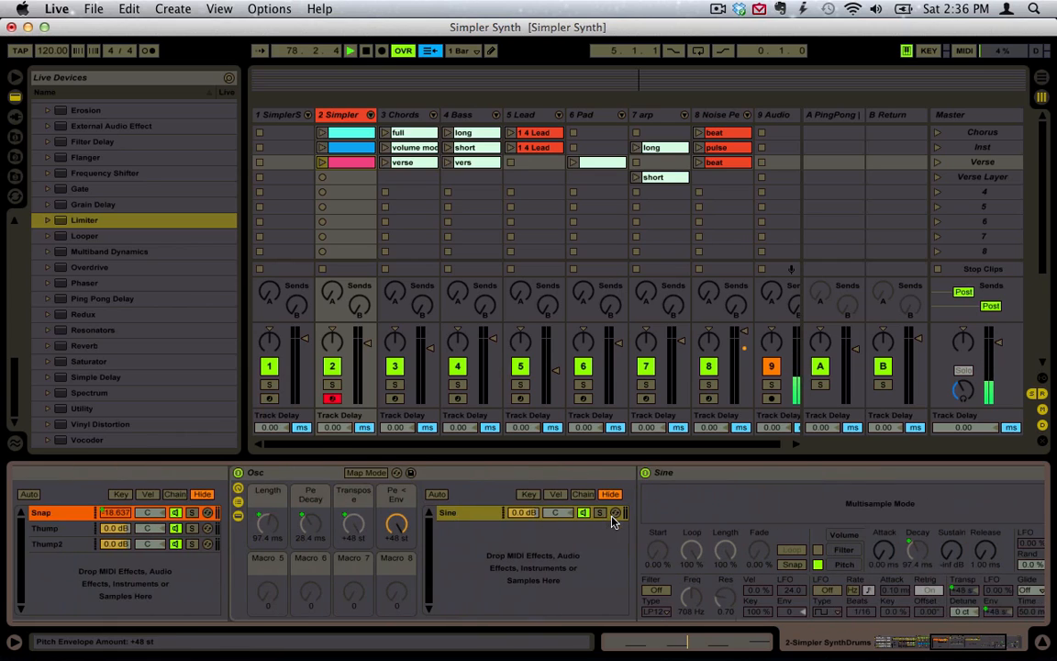
left_click(89, 543)
scroll(89, 543, "left", 4)
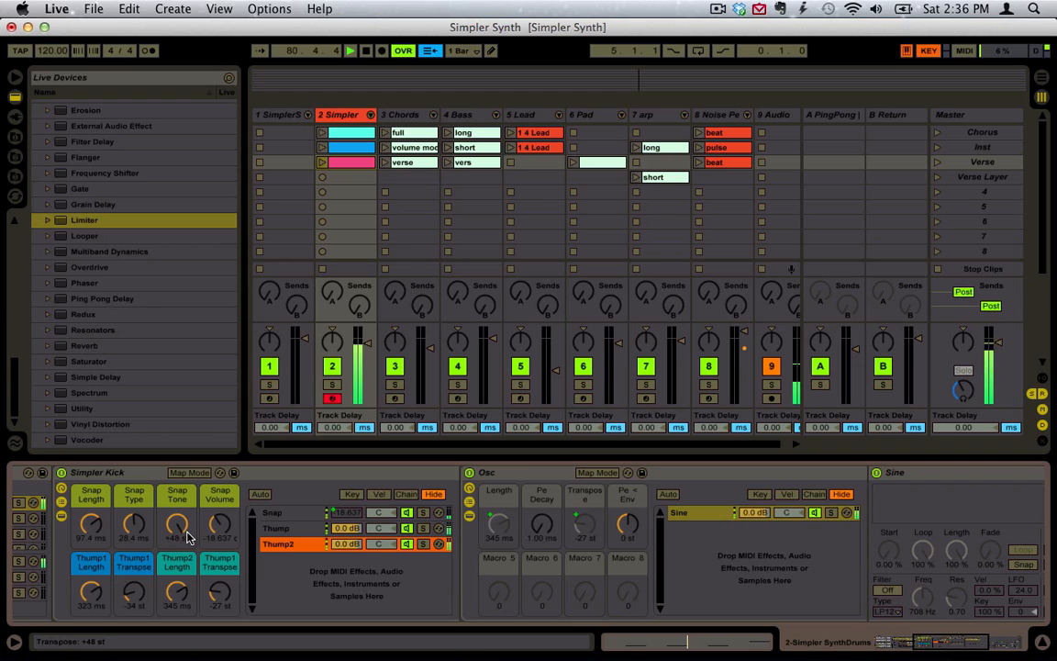
left_click(283, 516)
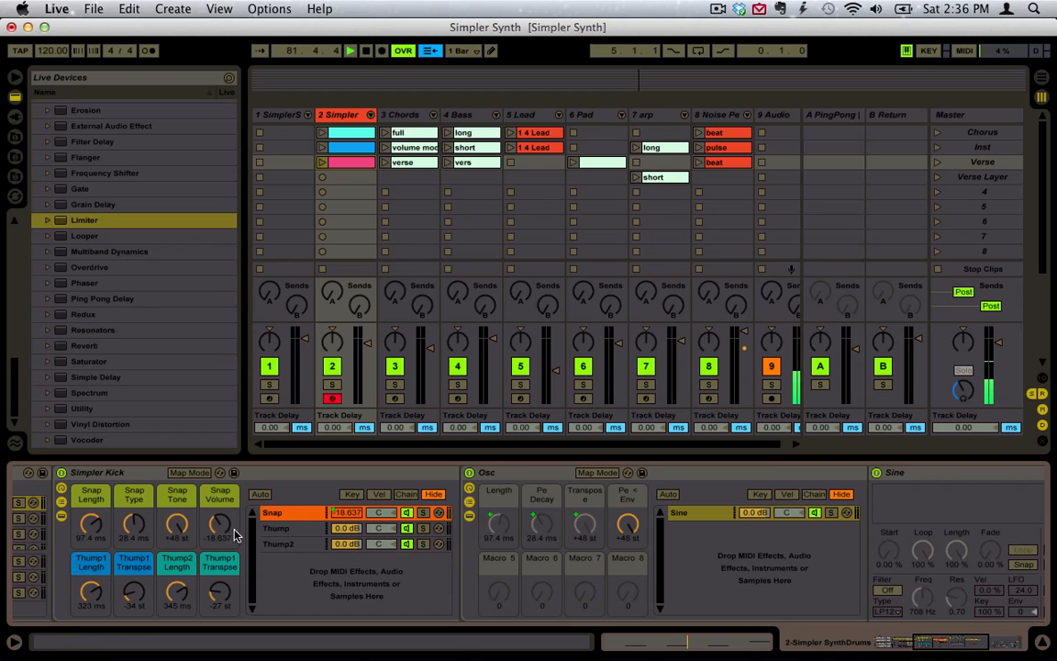
Adjust the Simpler Kick's Snap Volume macro to about -14.47 dB while auditioning it, and leave the Thump2 chain active
left_click_drag(223, 529, 223, 513)
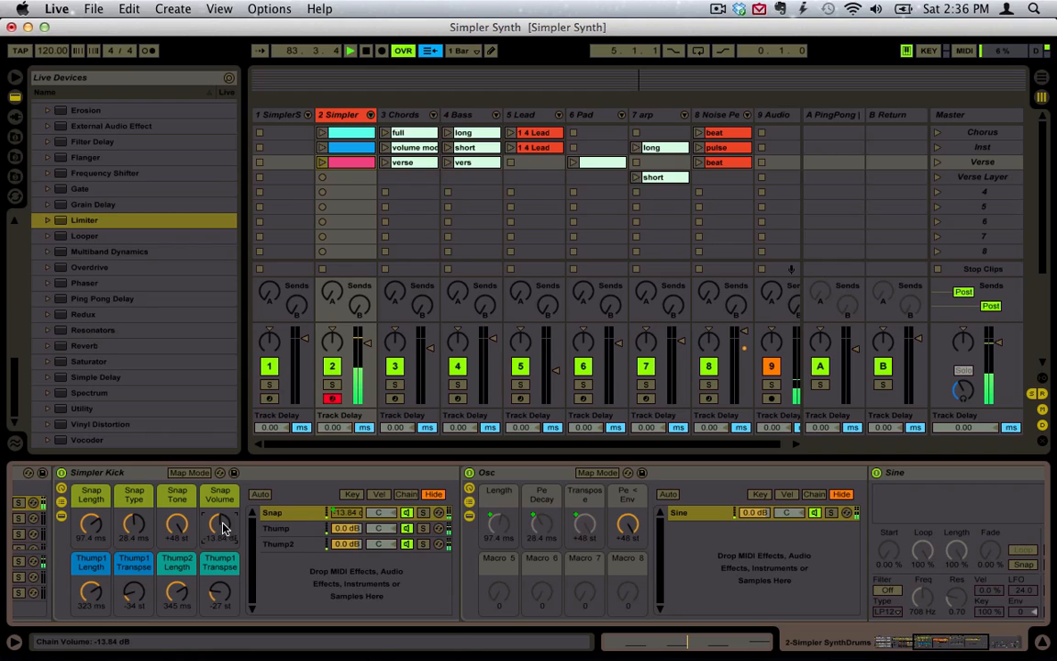
left_click(294, 529)
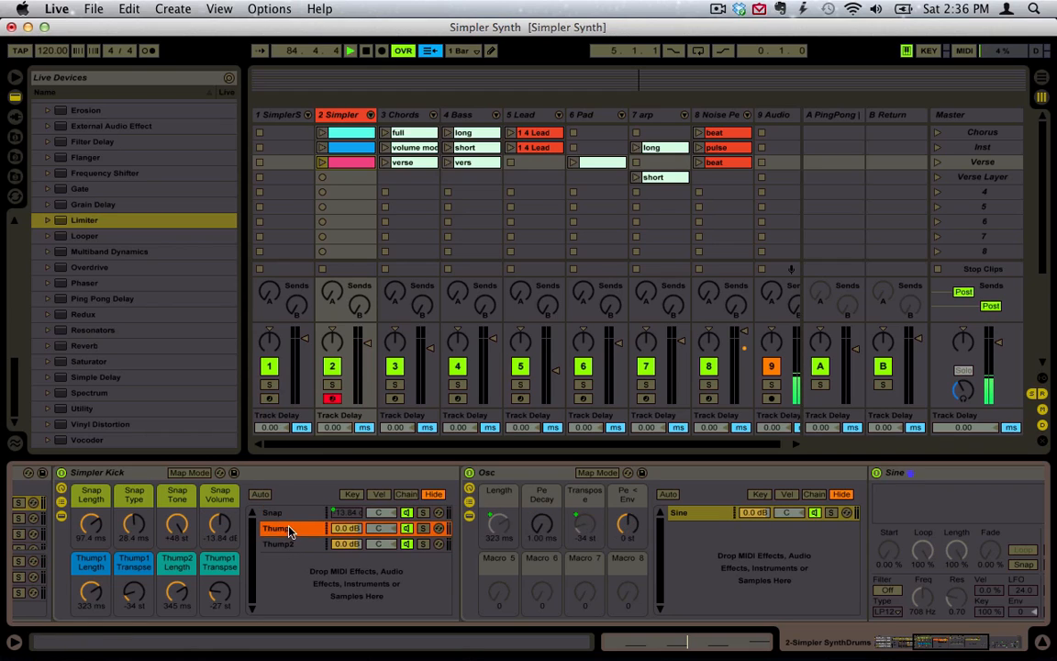
key("Down")
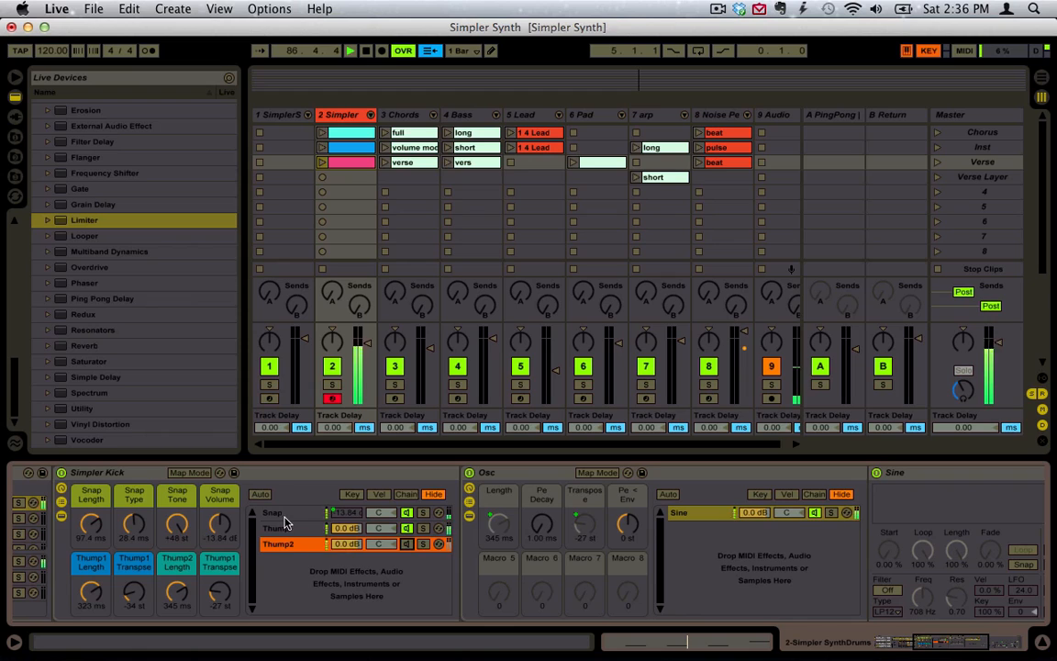
left_click_drag(219, 524, 219, 528)
left_click(409, 546)
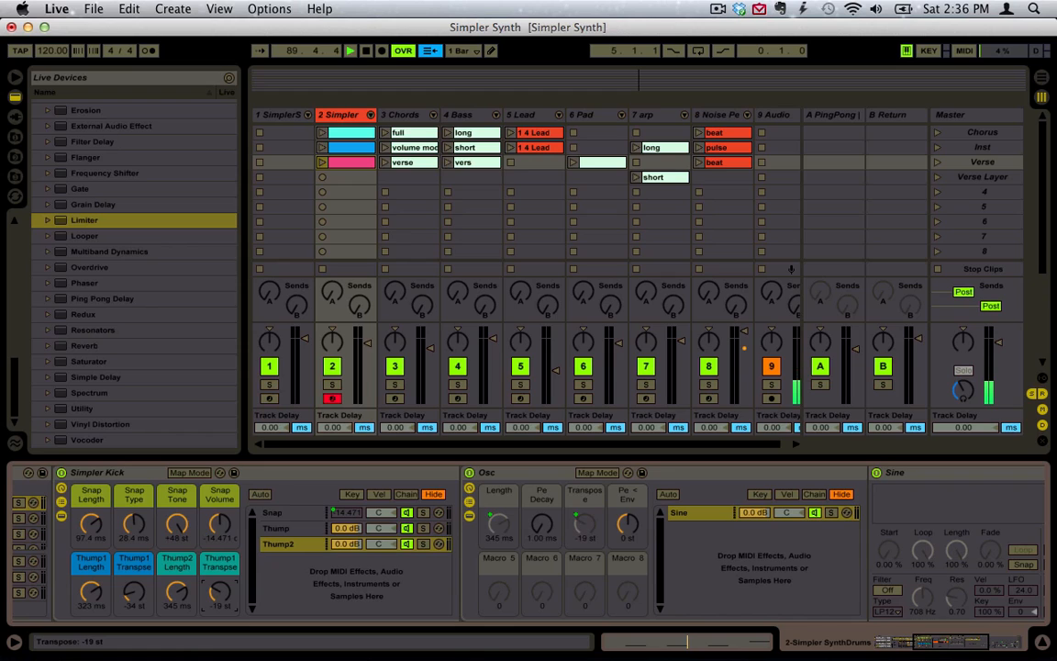
Set the transpose macro controlling the Thump2 chain to -22 st, and leave the Thump2 chain selected
left_click_drag(219, 592, 213, 595)
scroll(317, 549, "left", 3)
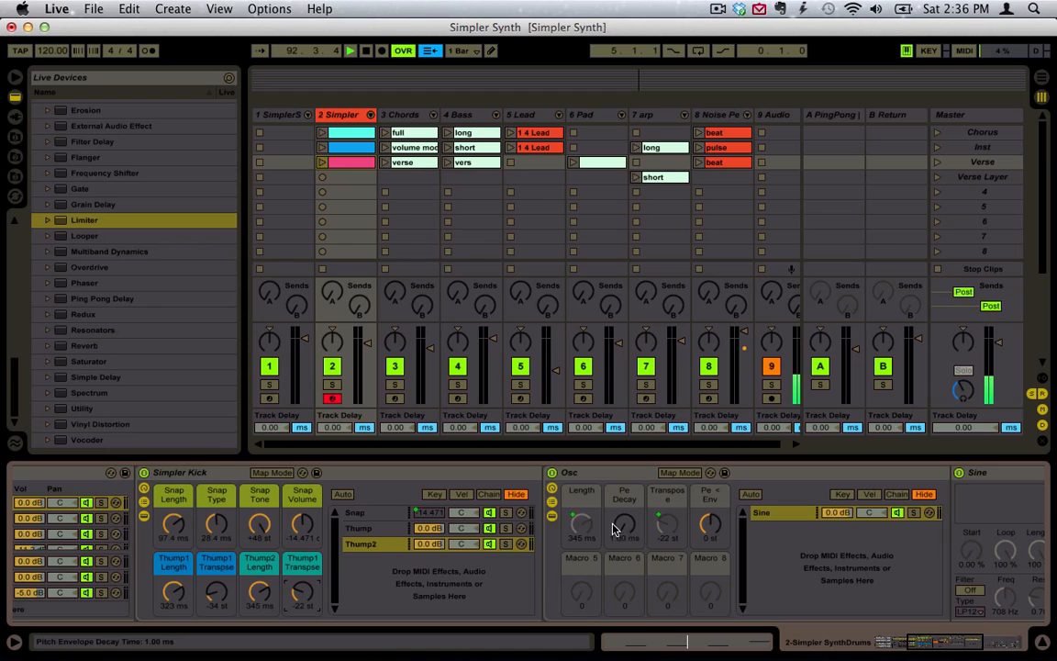
left_click(373, 530)
left_click(370, 547)
scroll(247, 519, "left", 1)
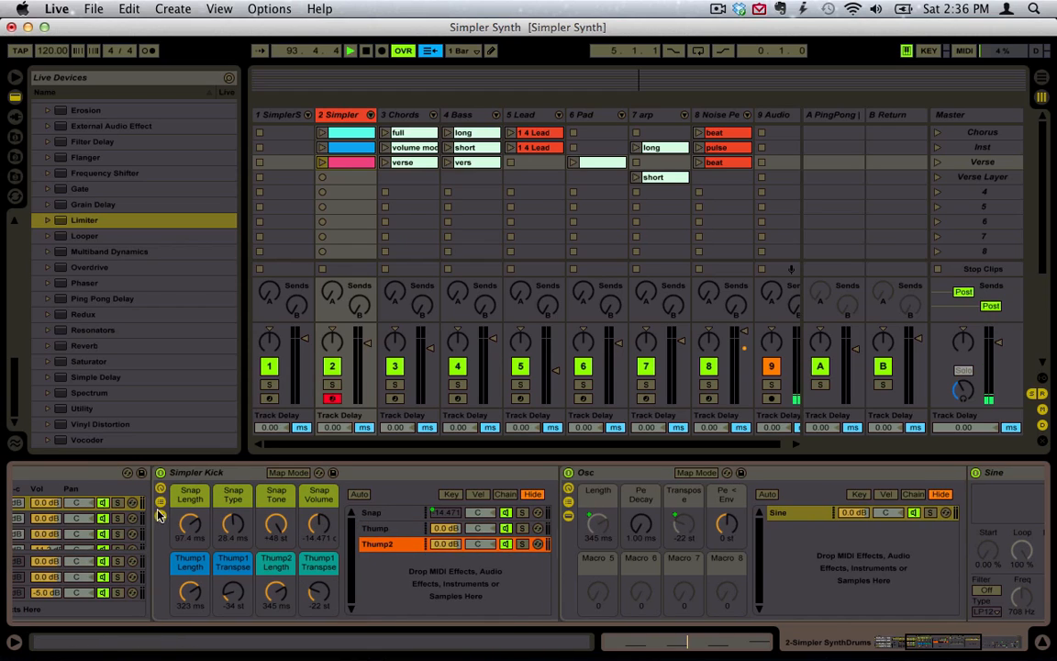
Collapse the Simpler Kick rack to its macros and save it as a preset named Simpler Kick2
left_click(161, 516)
left_click(161, 502)
left_click(333, 476)
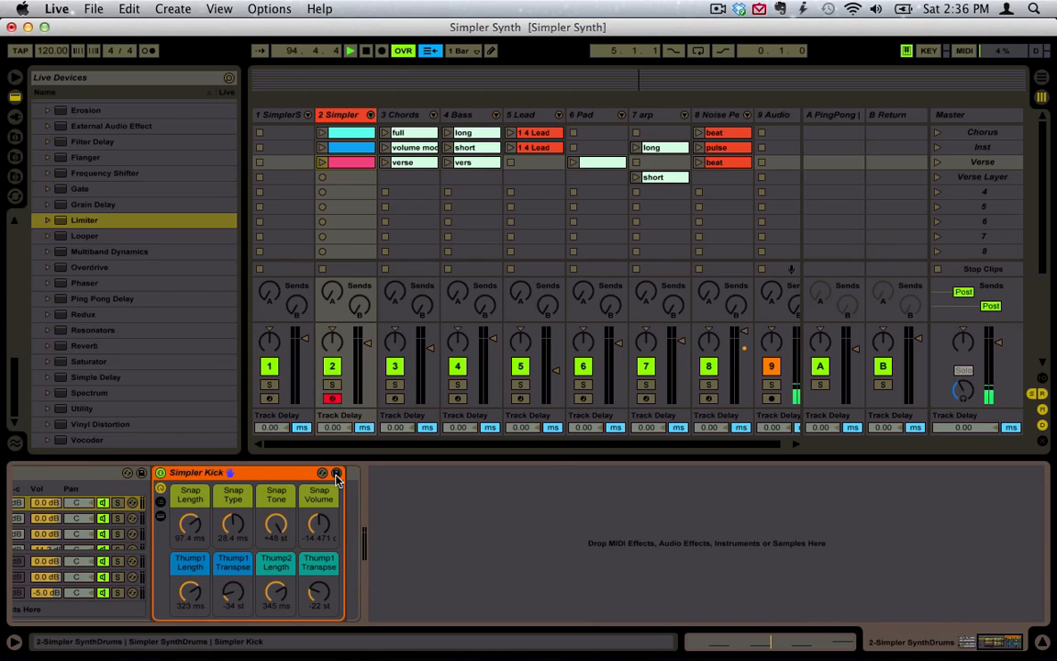
left_click(337, 473)
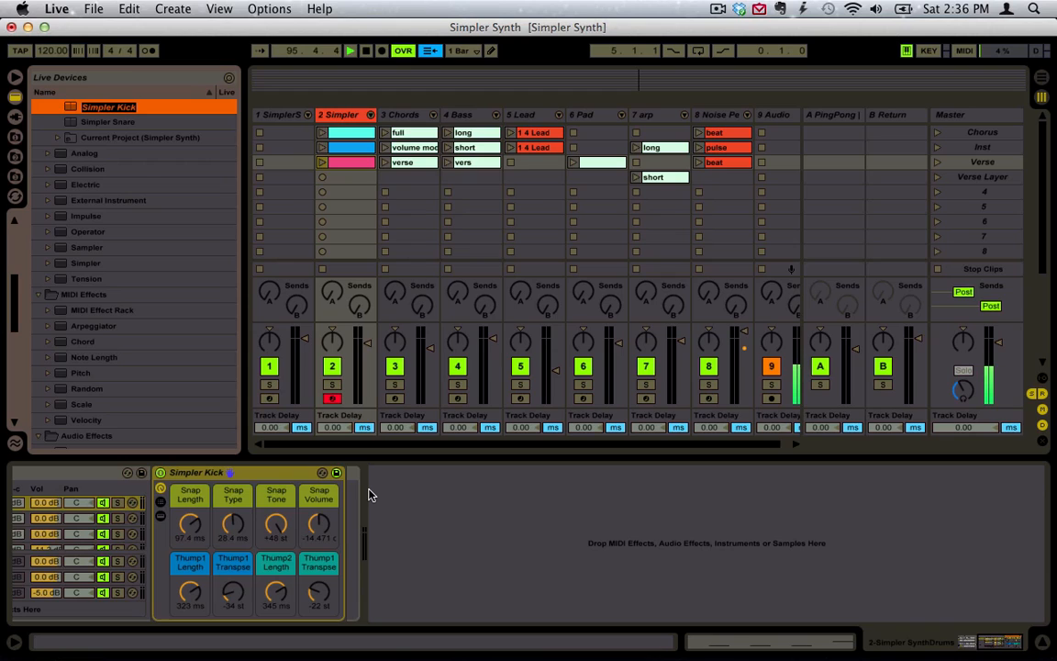
key("Return")
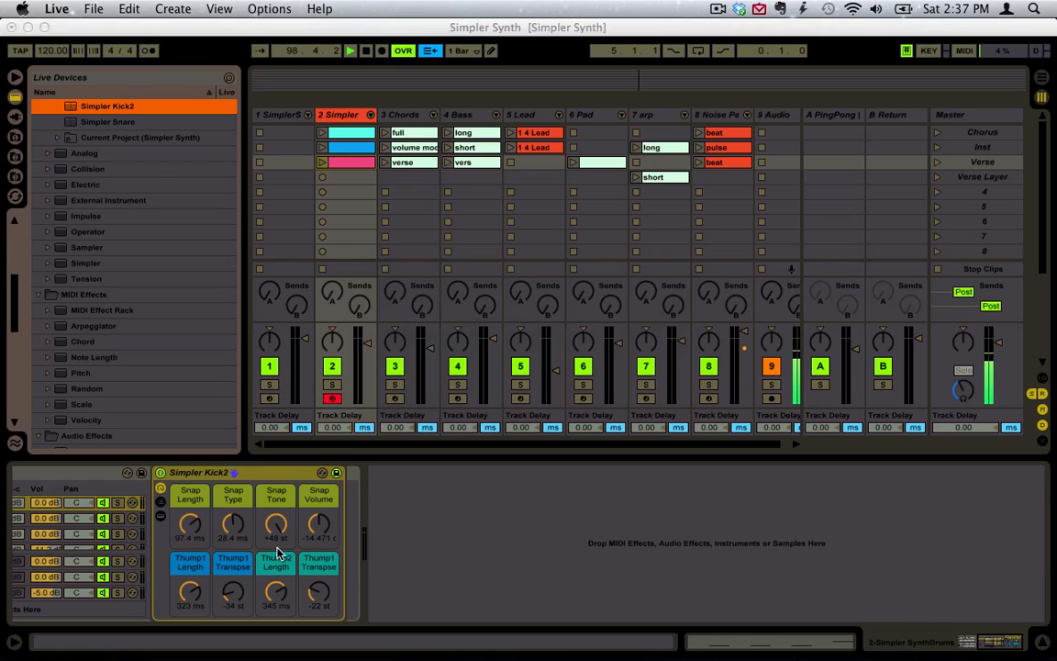
Set the kick's Thump1 Length to 622 ms and Transpose to -25 st, Thump2 Length to 864 ms and its transpose to -11 st
left_click_drag(233, 595, 233, 583)
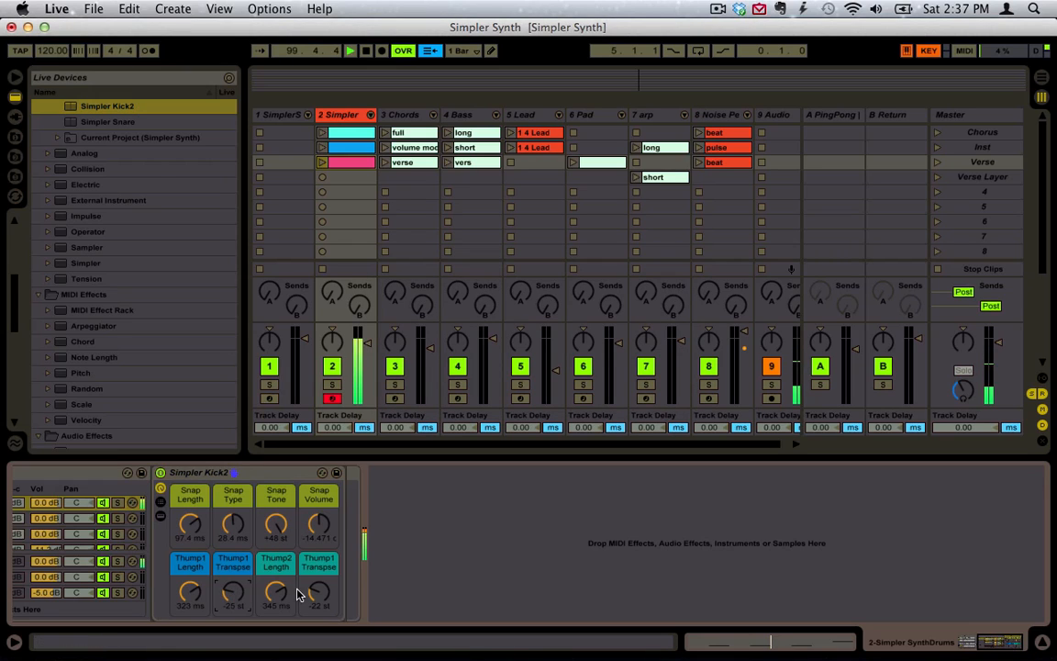
left_click_drag(318, 594, 278, 582)
left_click_drag(190, 596, 191, 585)
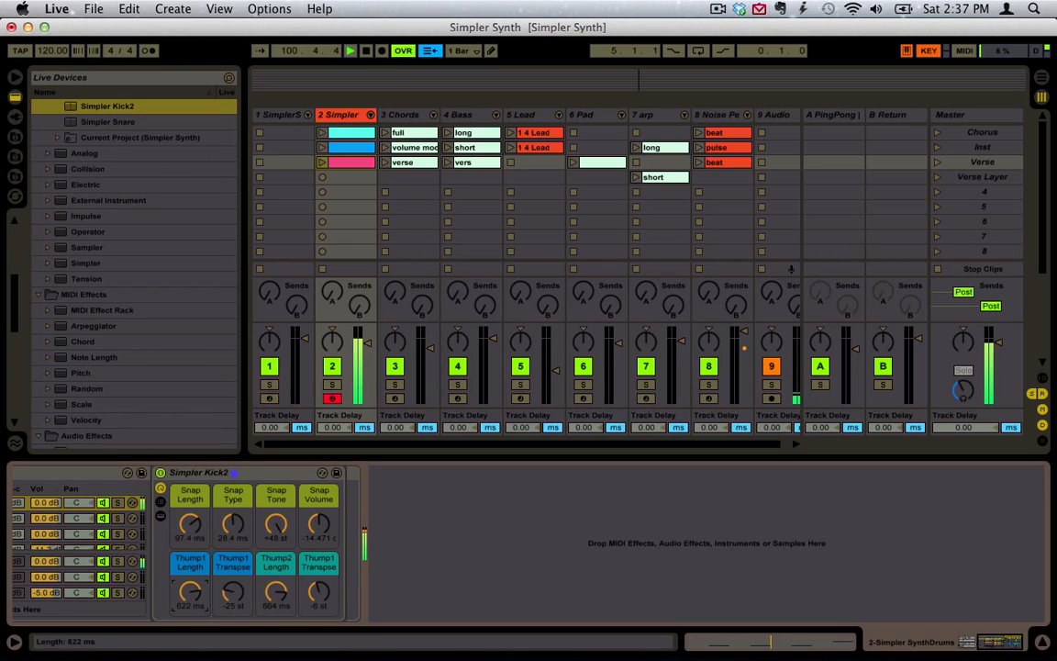
left_click_drag(314, 597, 314, 605)
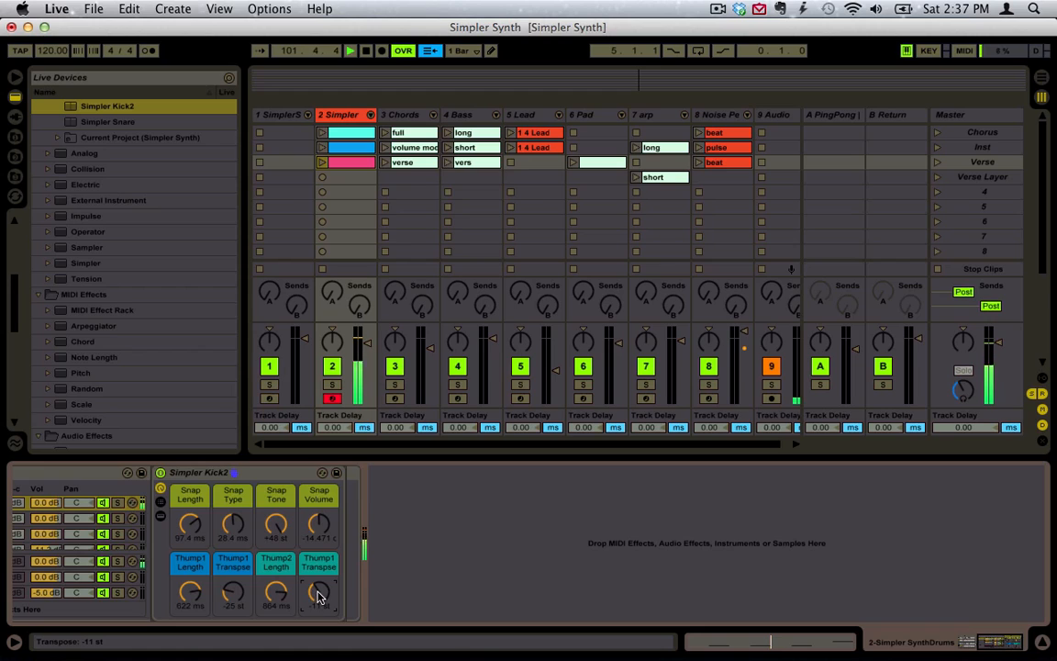
Lower the kick's Snap Volume macro to about -26.3 dB and its Snap Type macro to 10.6 ms
left_click_drag(319, 525, 319, 555)
left_click(276, 474)
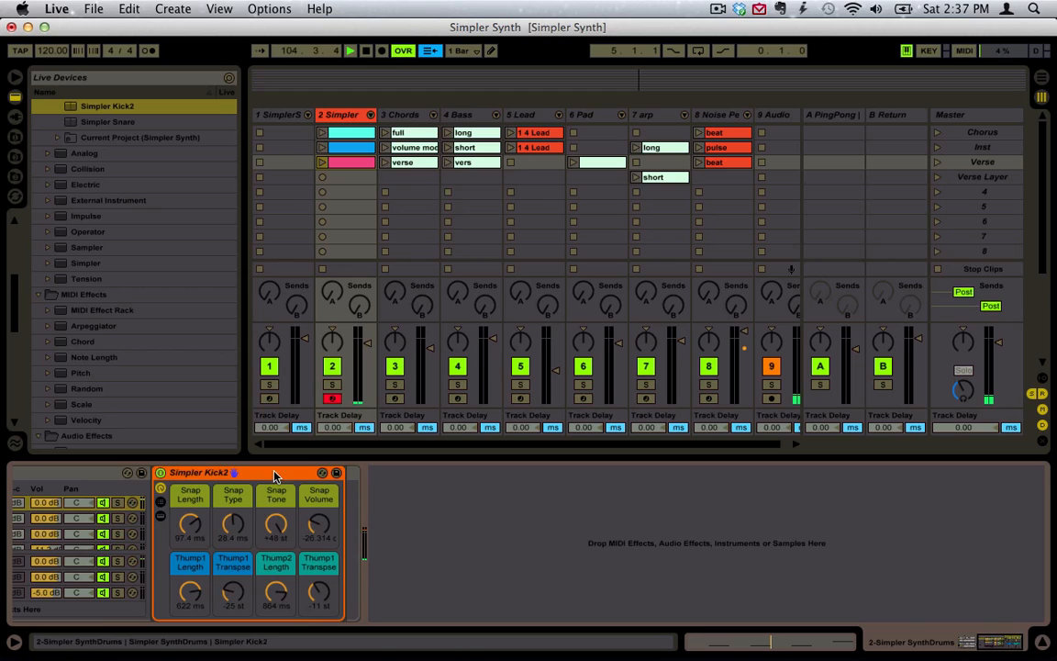
mouse_move(238, 521)
left_mouse_down()
mouse_move(239, 497)
mouse_move(239, 538)
left_mouse_up()
Save the altered kick rack as a new preset named Simpler Kick loco
left_click(336, 473)
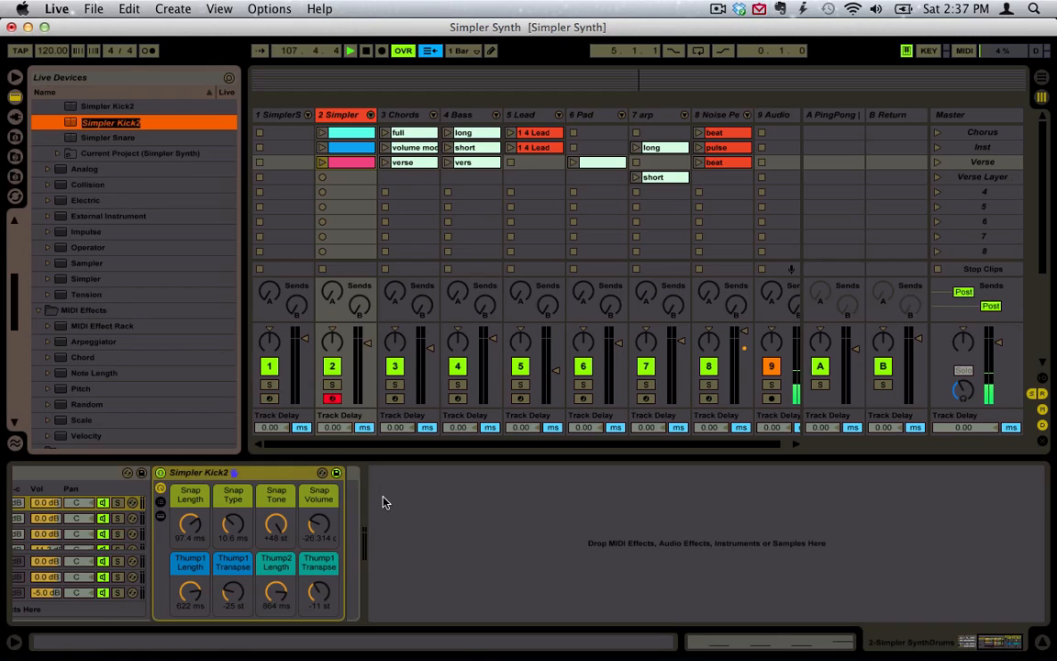
key("Return")
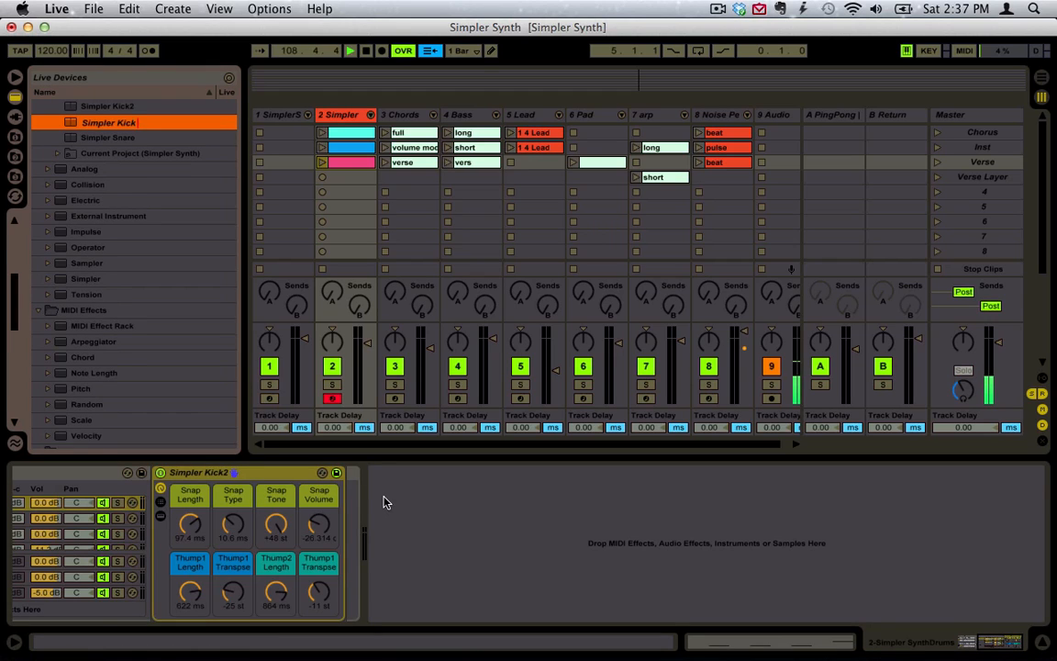
type("co")
key("Return")
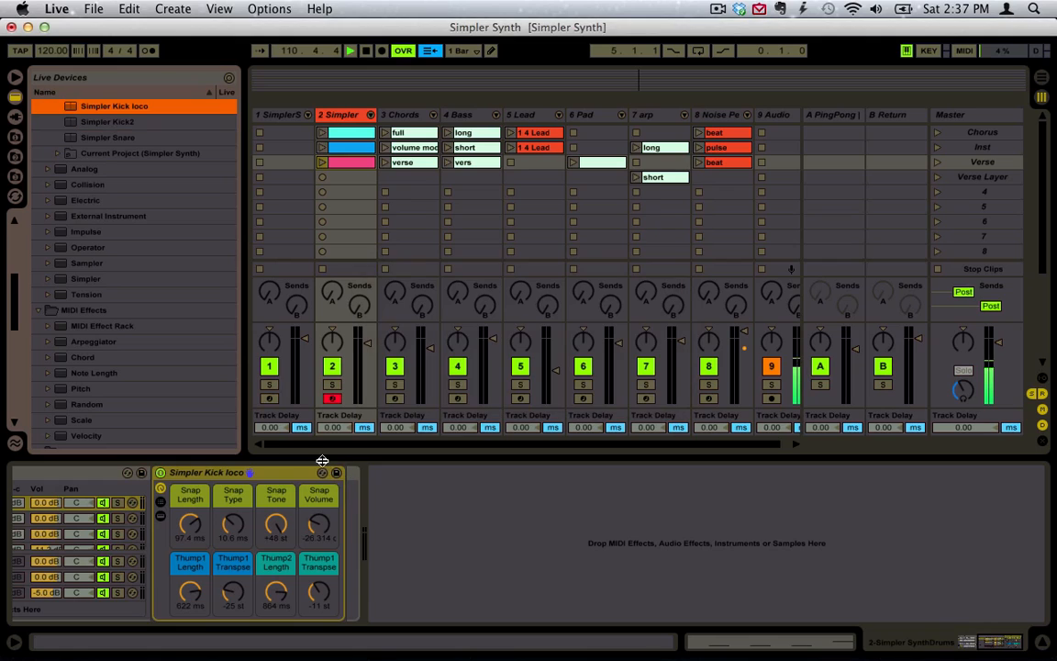
Load the saved Simpler Kick2 preset in place of the current kick and set its Thump2 transpose macro to -27 st
scroll(174, 165, "up", 1)
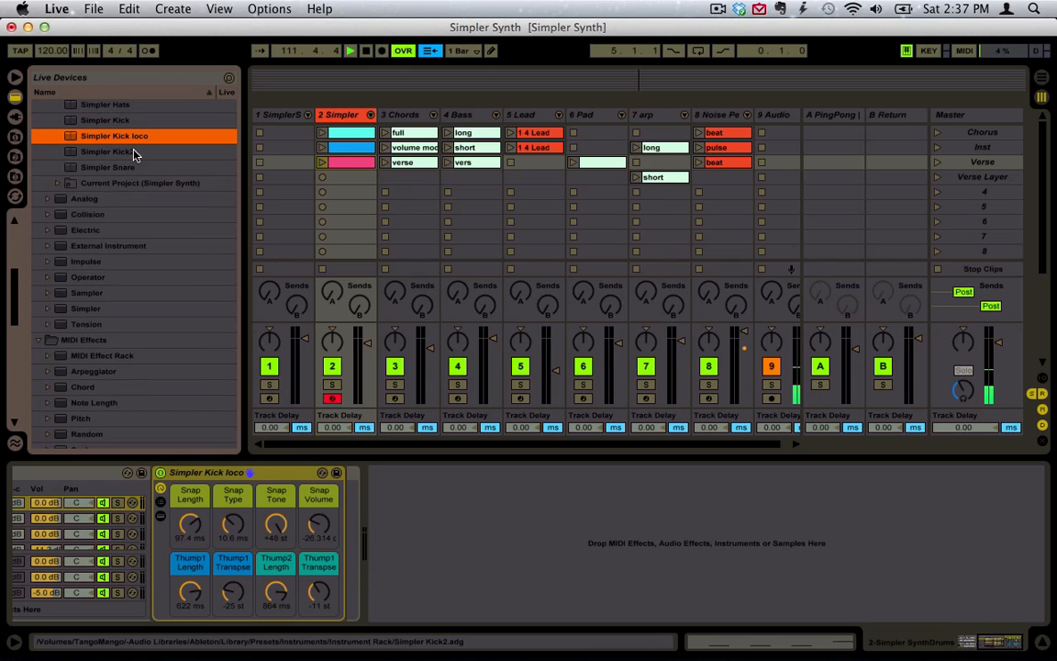
left_click(106, 152)
left_click_drag(266, 507, 267, 510)
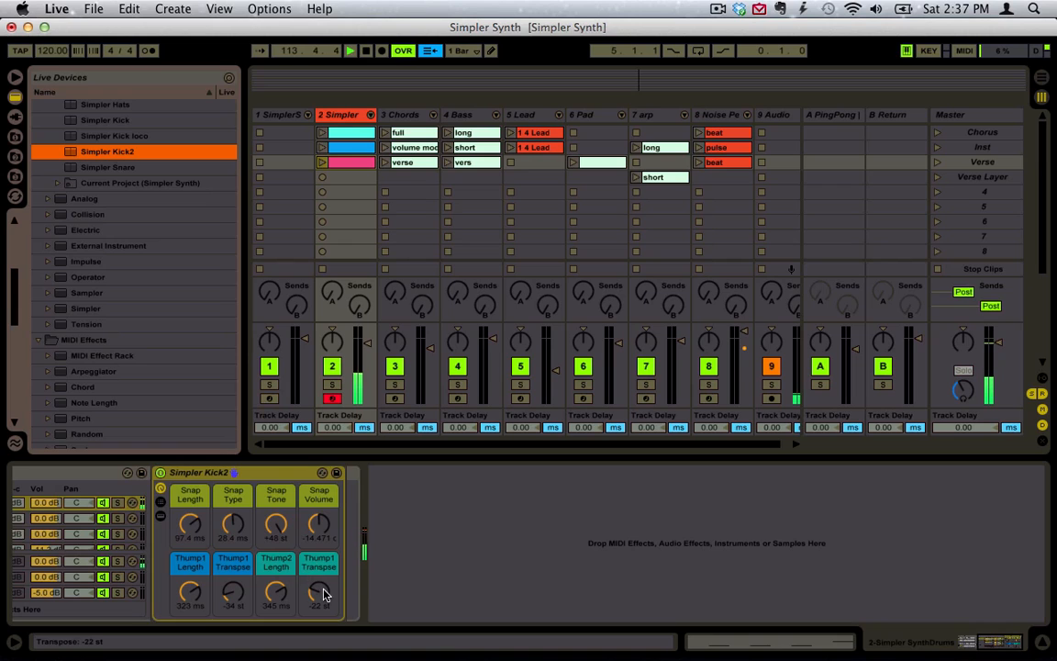
left_click_drag(325, 593, 324, 599)
Select the Simpler Snare pad in the drum rack and show its chain list and nested devices
scroll(322, 578, "left", 3)
scroll(317, 578, "left", 4)
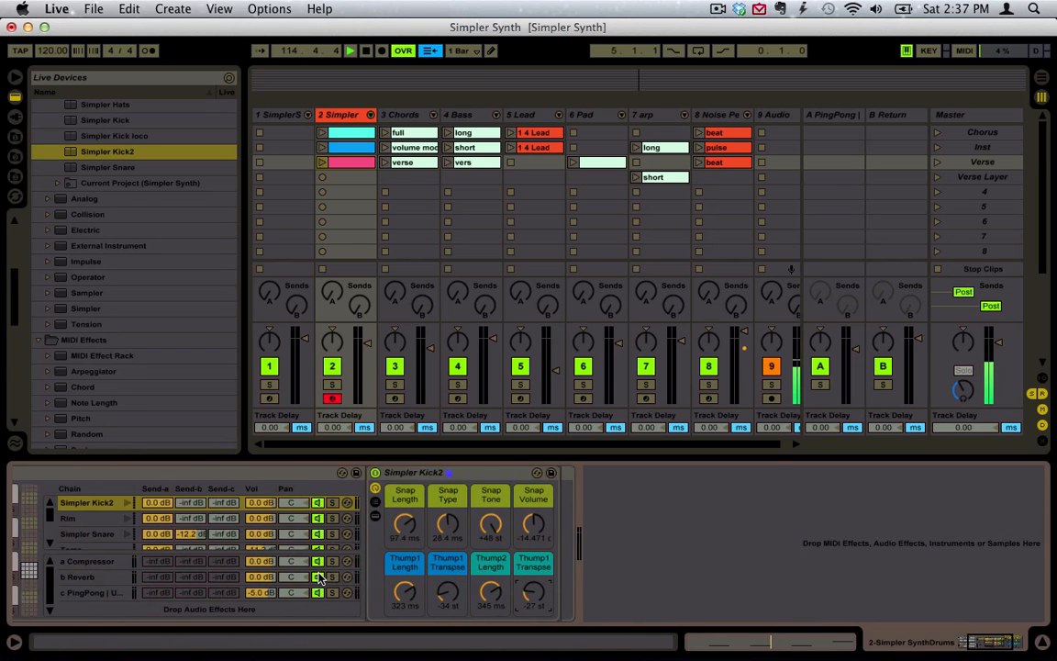
left_click(146, 596)
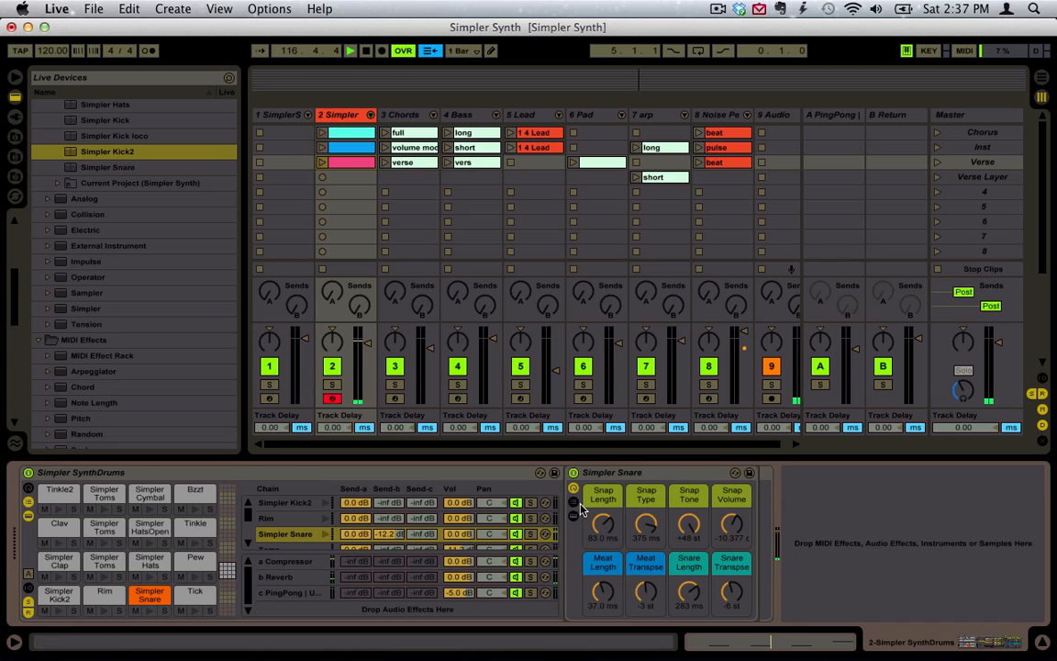
scroll(572, 521, "right", 4)
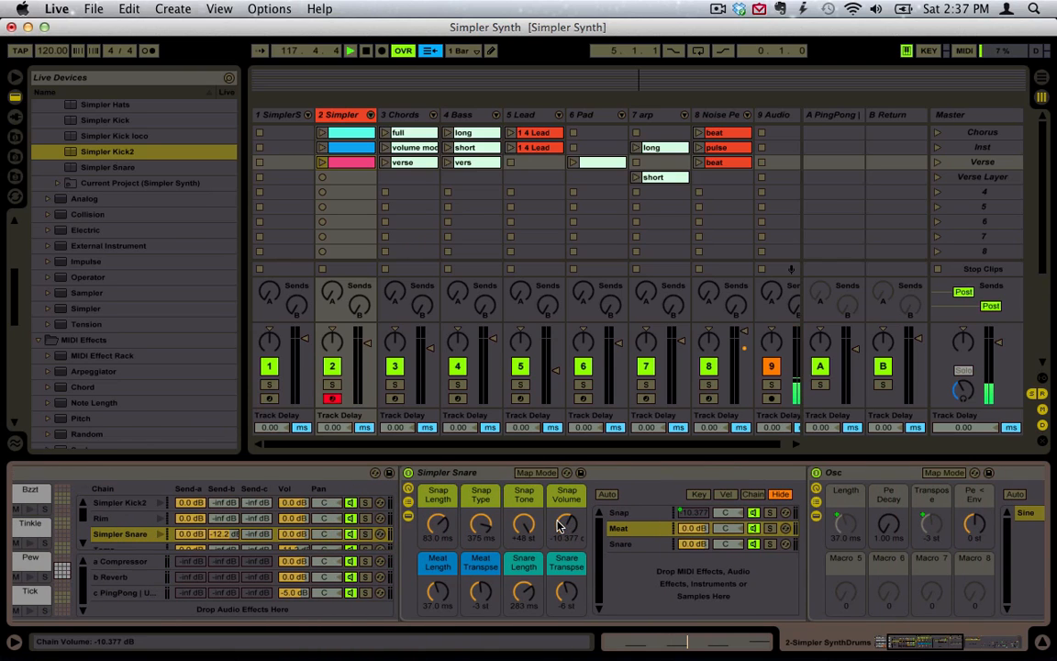
scroll(559, 524, "right", 3)
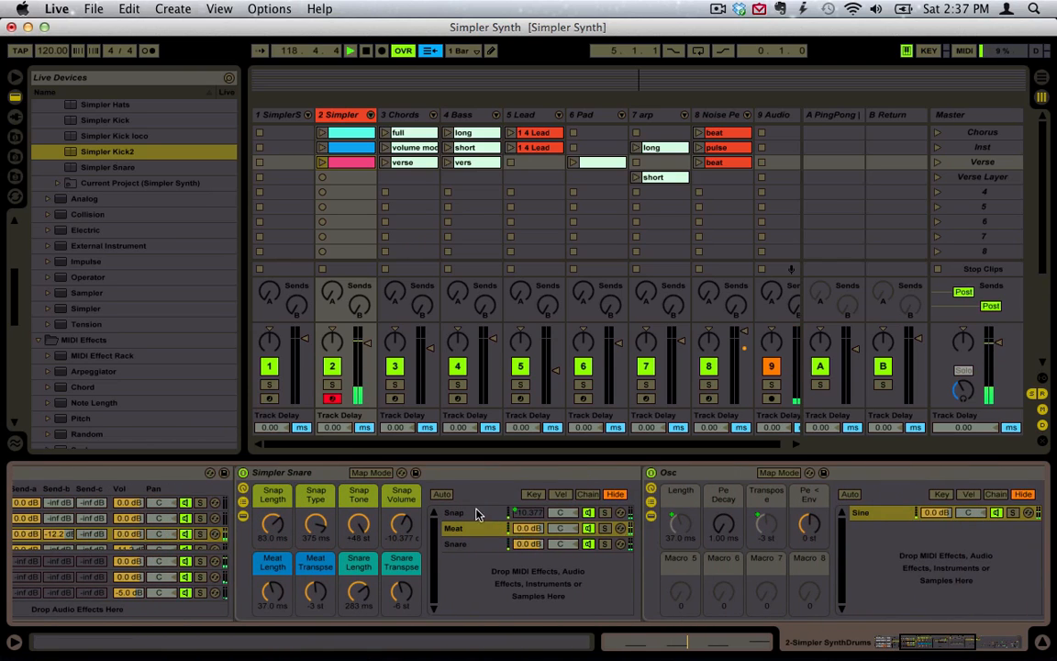
Solo the Simpler Snare's Snap, Meat and Snare chains in turn, then clear the solo with Snare selected
left_click(601, 516)
left_click(606, 514)
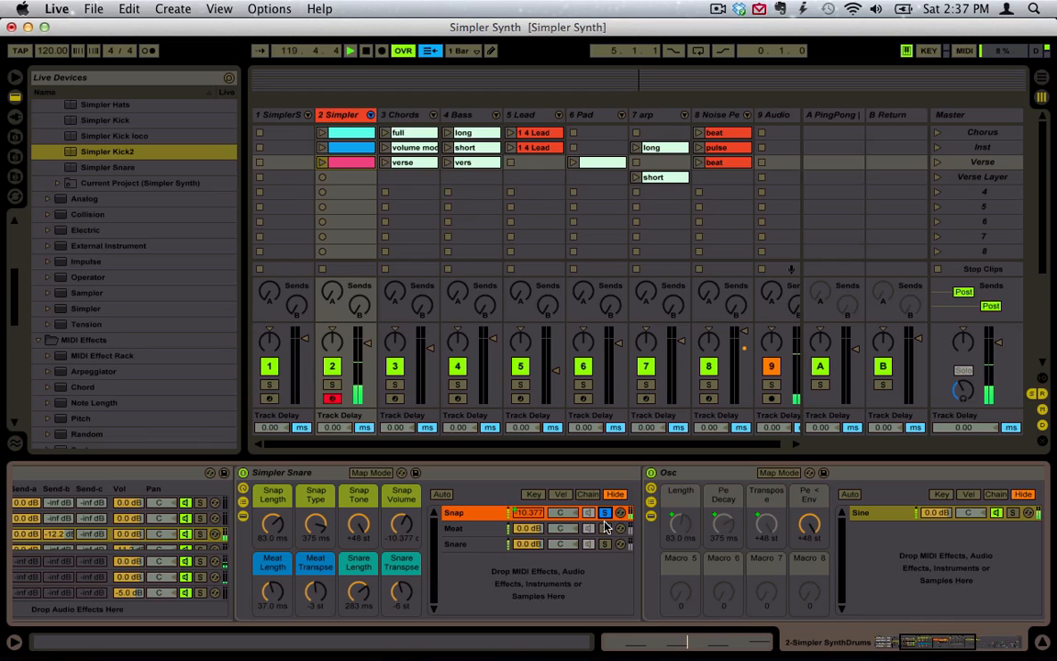
left_click(606, 529)
left_click(606, 529)
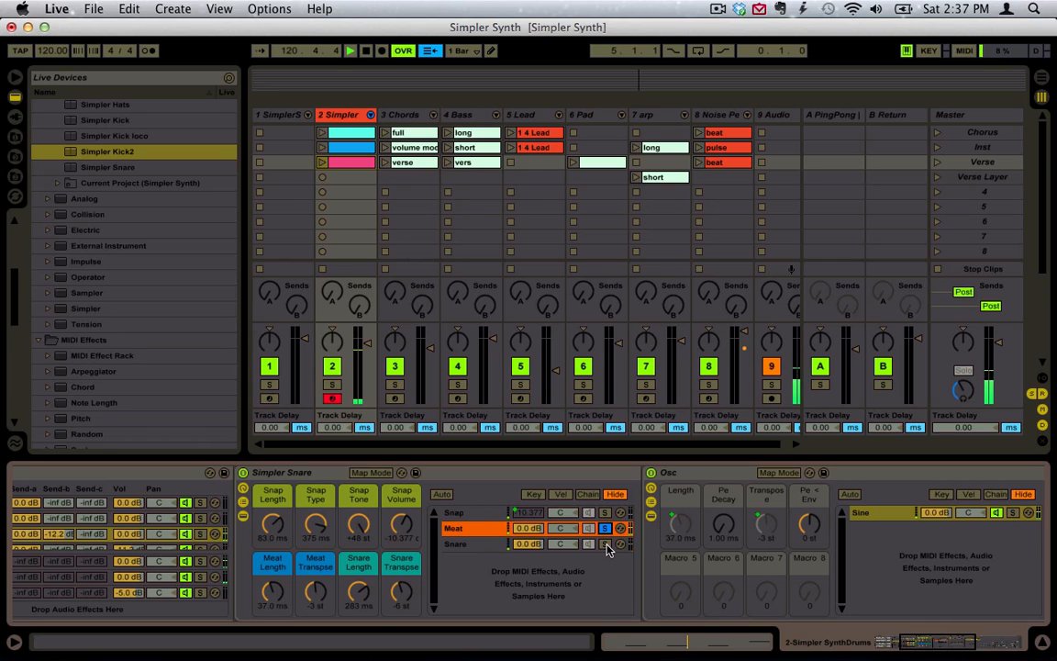
left_click(605, 545)
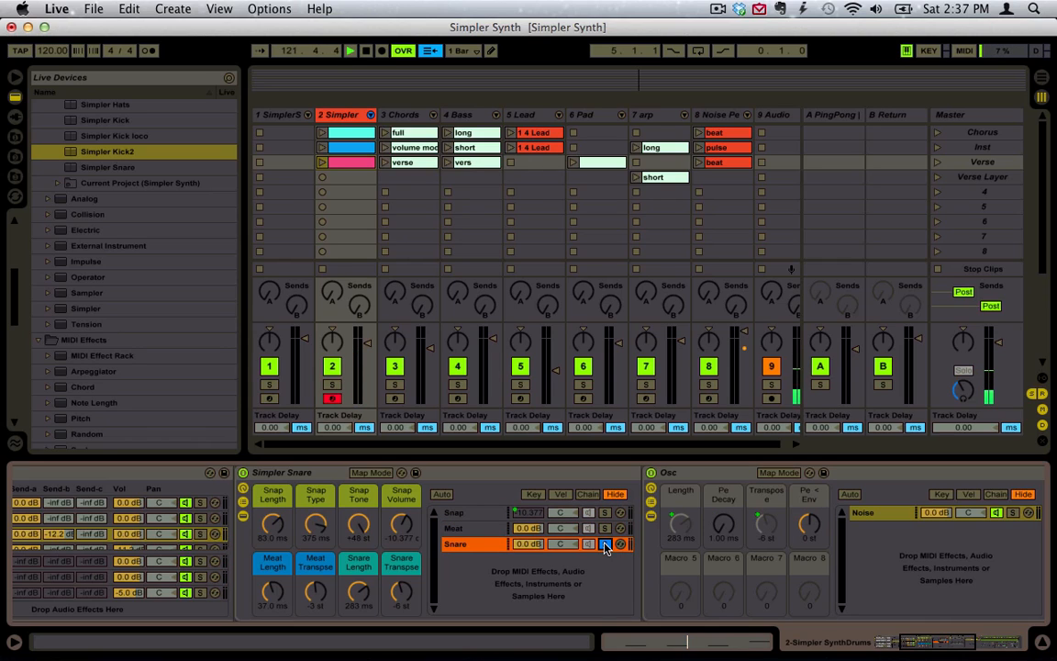
left_click(606, 544)
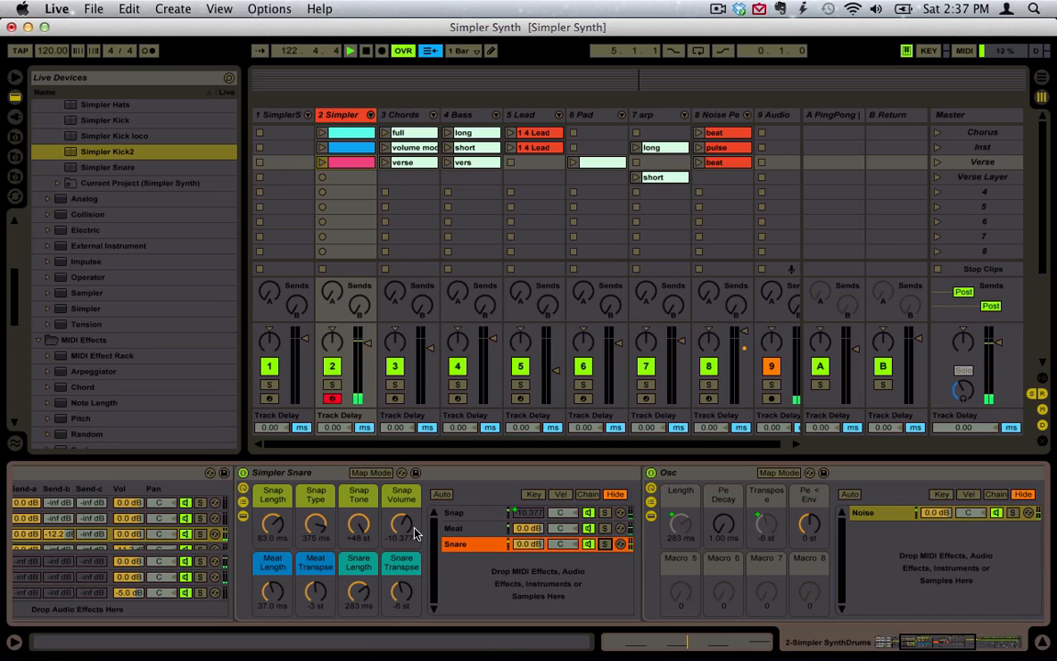
Set the Simpler Snare chain's Send-b to -14.4 dB and show the Reverb device on the rack's b return chain
scroll(381, 472, "left", 5)
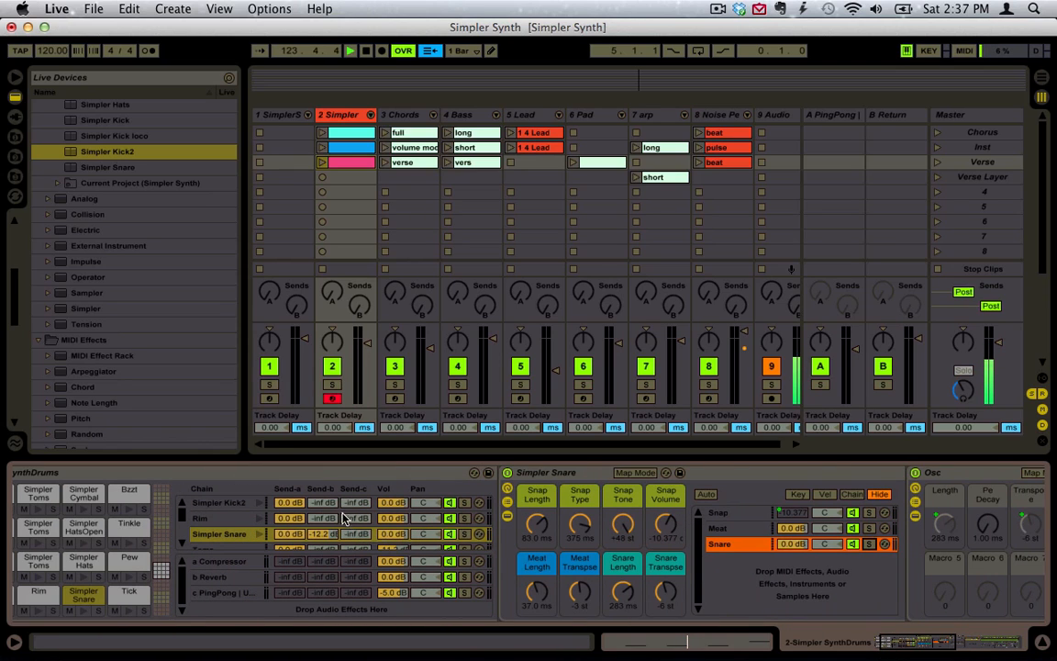
left_click_drag(319, 532, 320, 514)
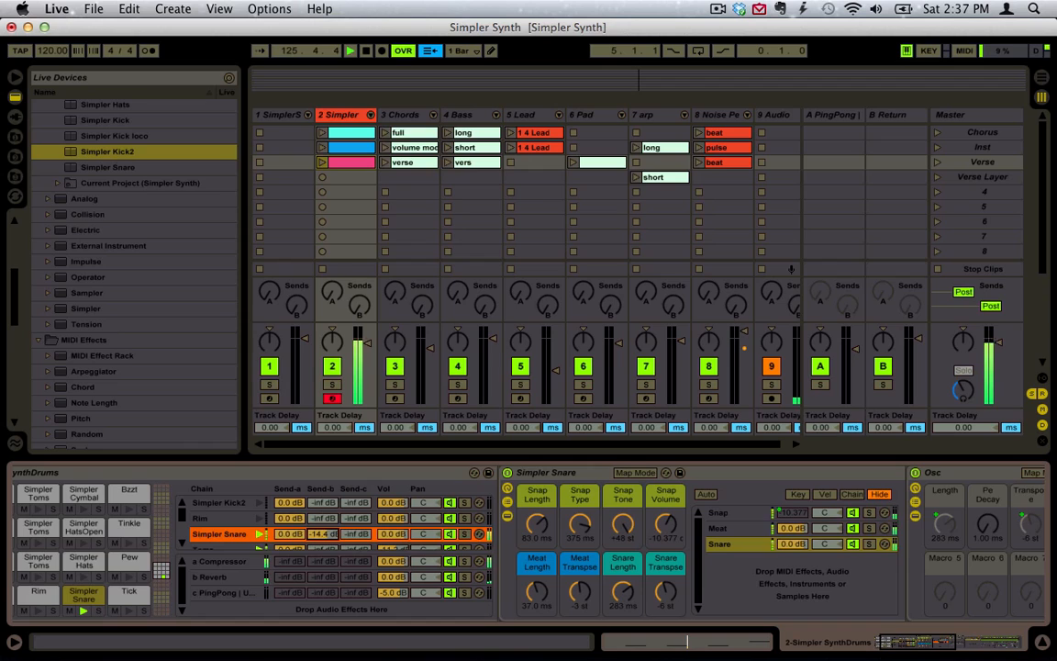
left_click(237, 577)
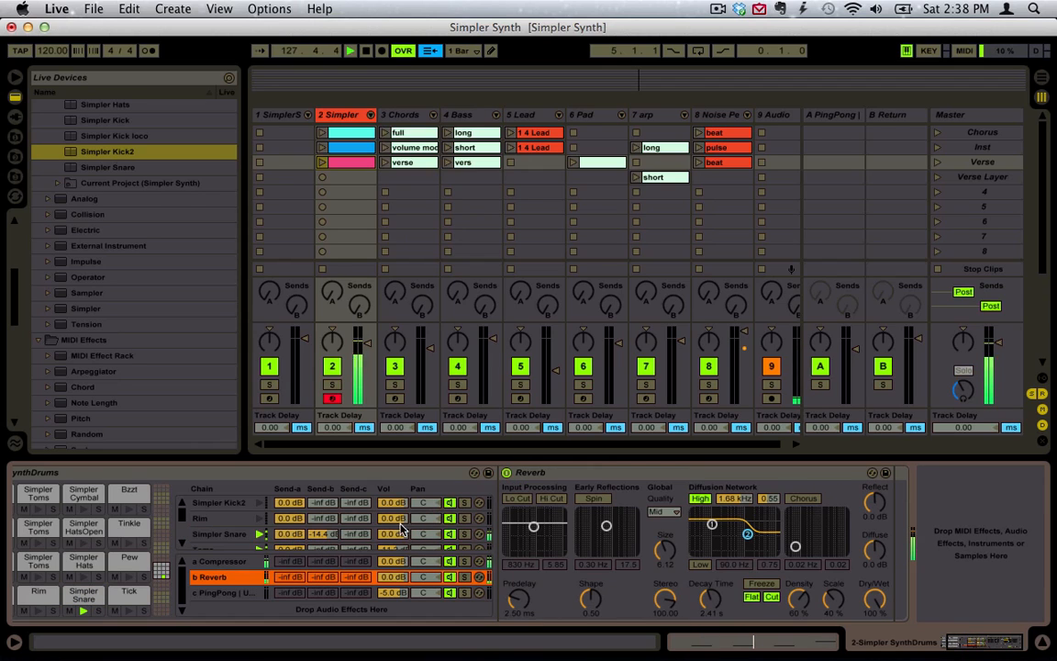
Compare the effects on the set's A PingPong and B Return tracks with those inside the 2 Simpler track's drum rack
left_click(841, 117)
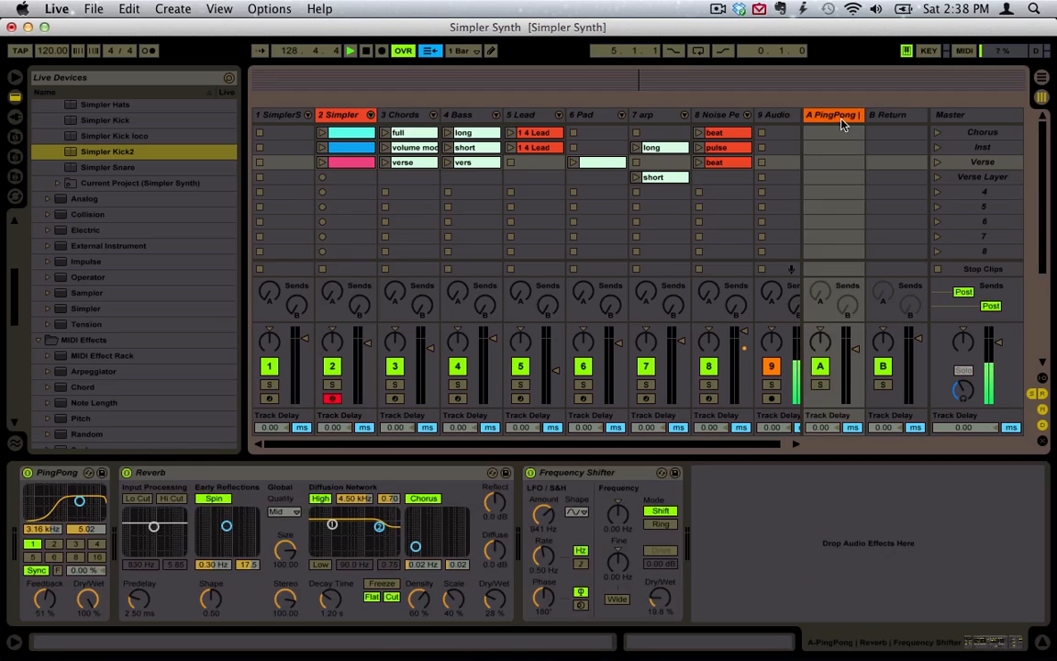
left_click(883, 116)
left_click(846, 118)
left_click(346, 118)
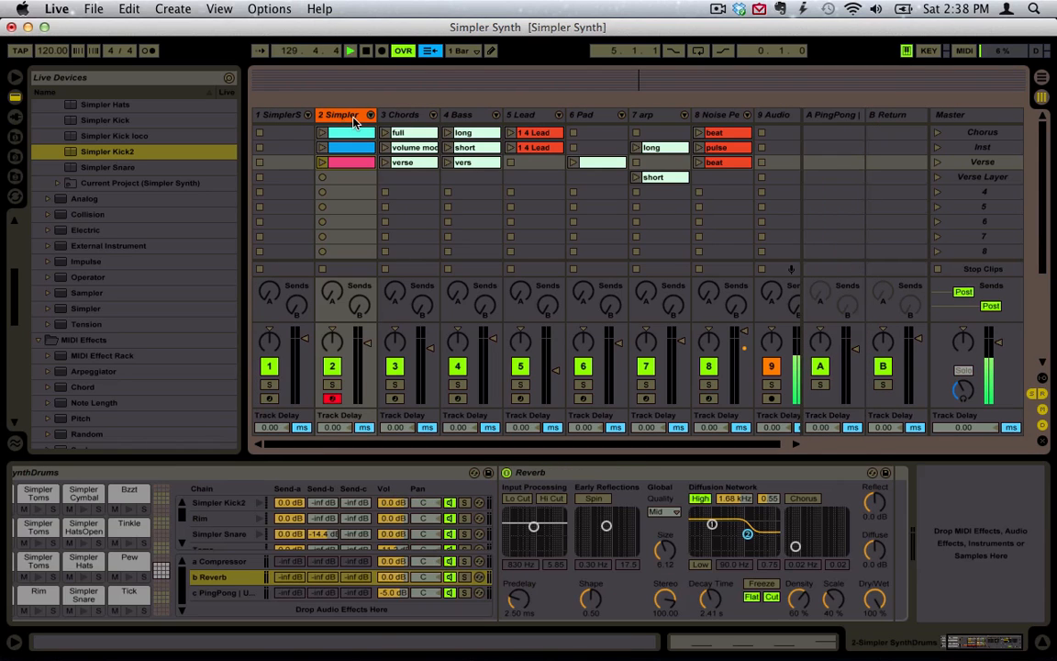
left_click(826, 118)
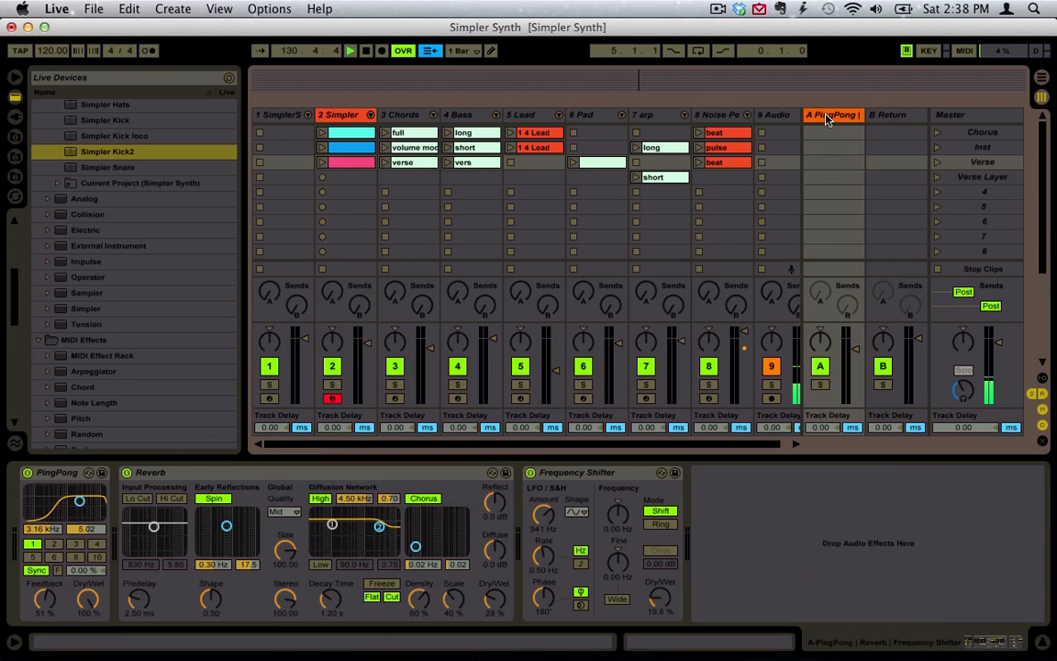
left_click(878, 116)
left_click(338, 123)
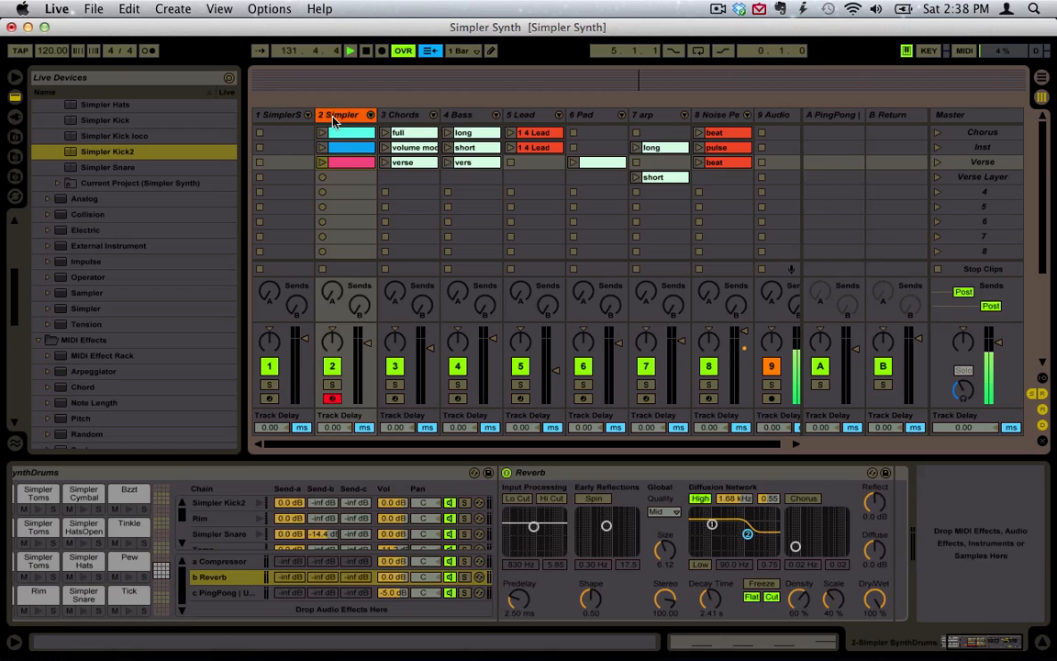
Try the 2 Simpler track's A and B sends at 0.0 dB in turn, turning each back down
left_click(332, 292)
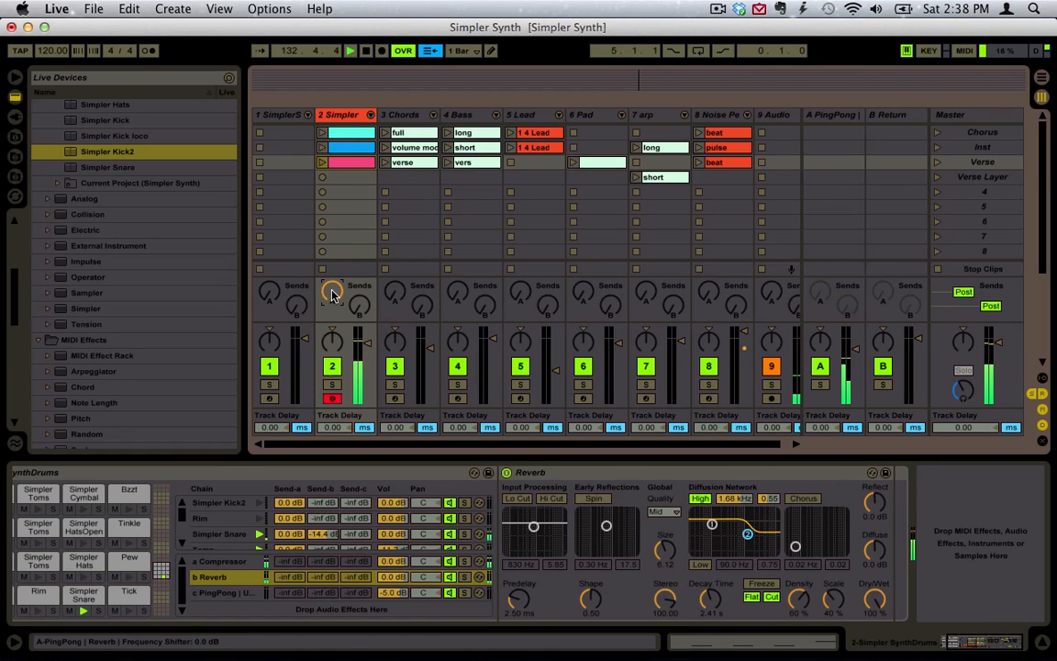
left_click(360, 305)
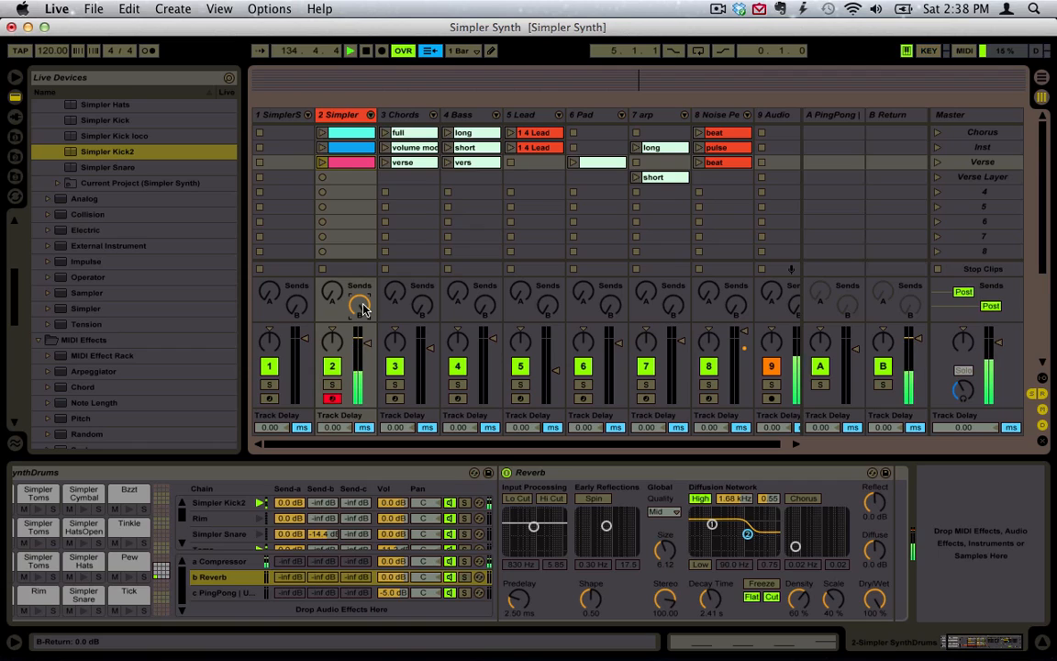
left_click_drag(363, 309, 363, 358)
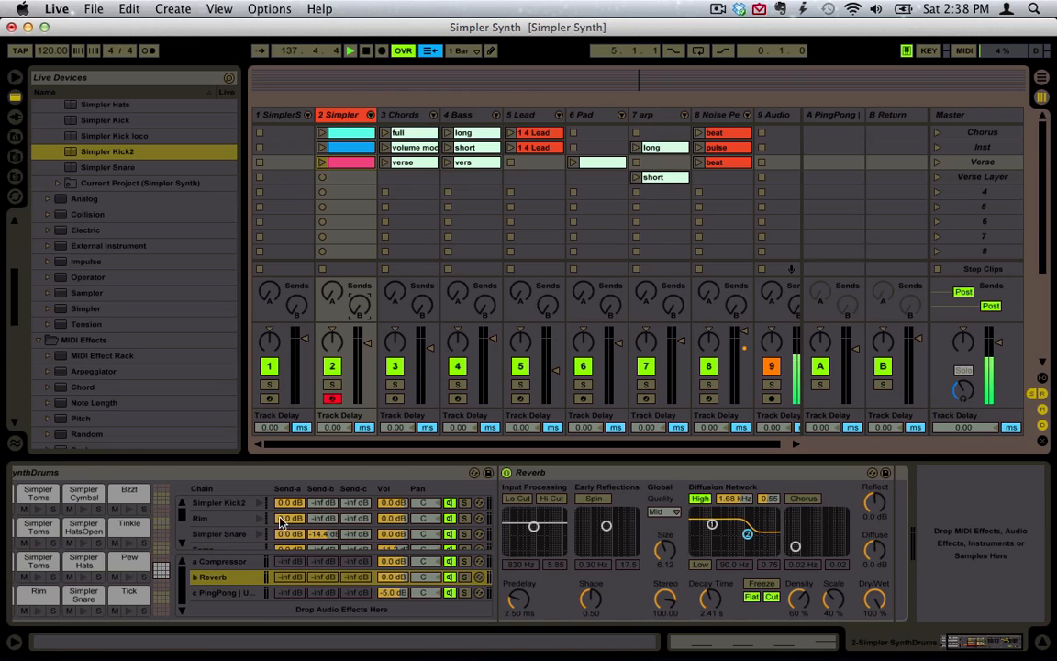
Show the Compressor device on the drum rack's a return chain
left_click(228, 519)
left_click(236, 567)
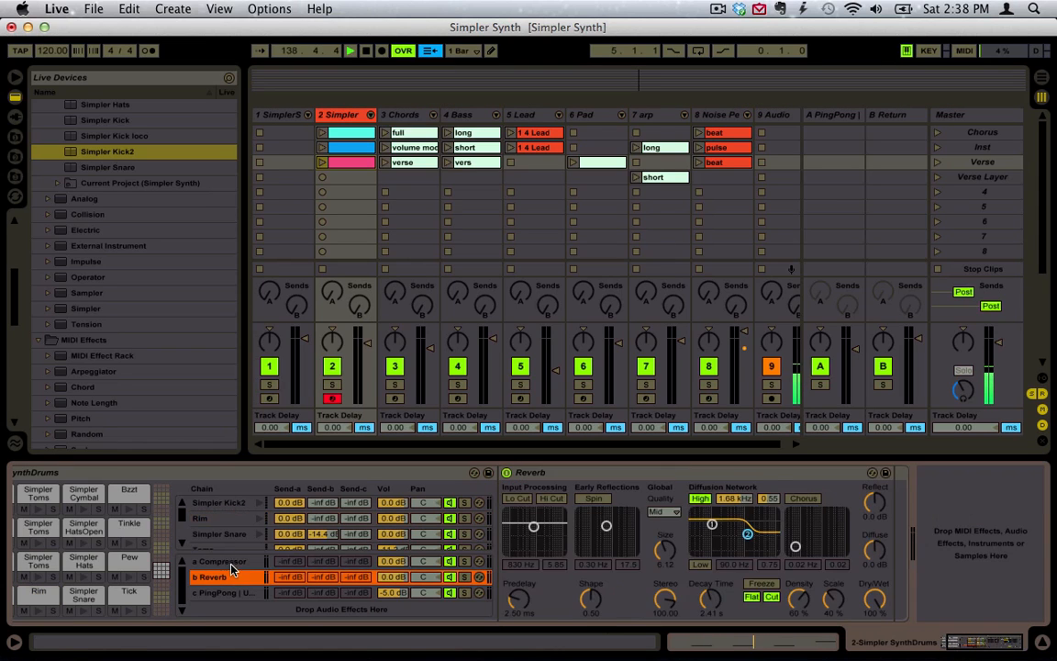
scroll(278, 491, "left", 4)
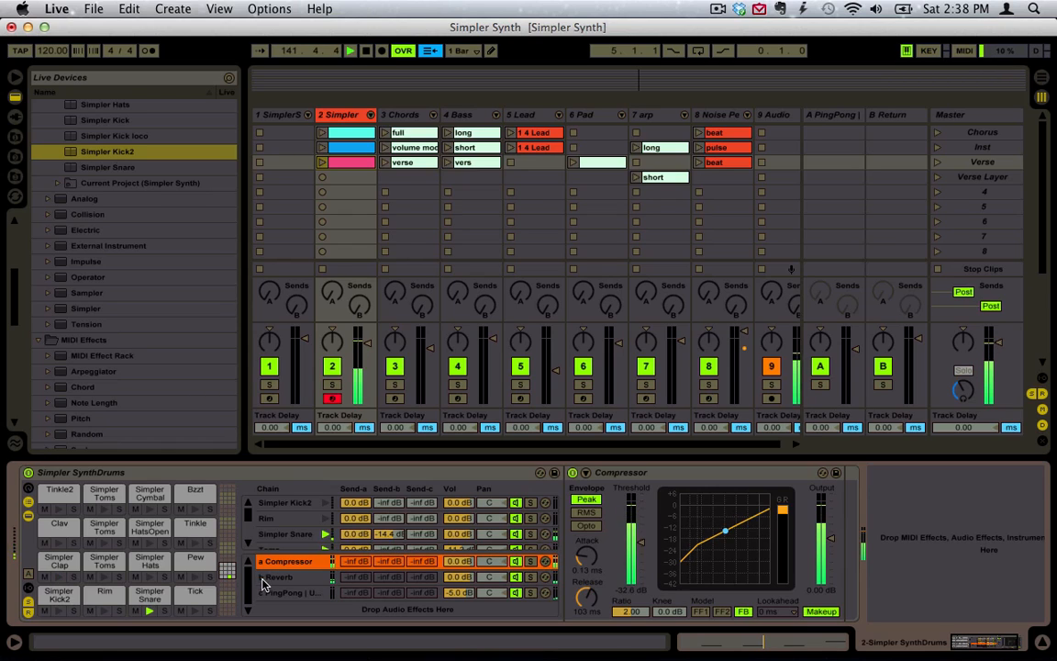
Examine the Rim chain's macros and its nested Simpler Snare rack, including the Snap chain's Osc rack and Sine Simpler
left_click(290, 522)
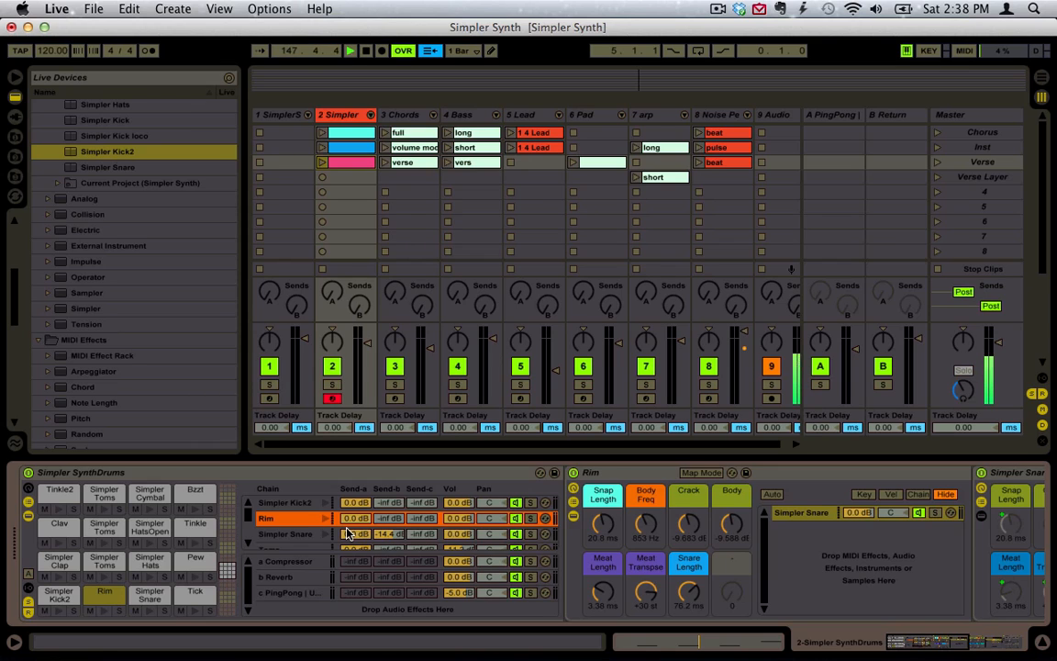
scroll(636, 532, "right", 10)
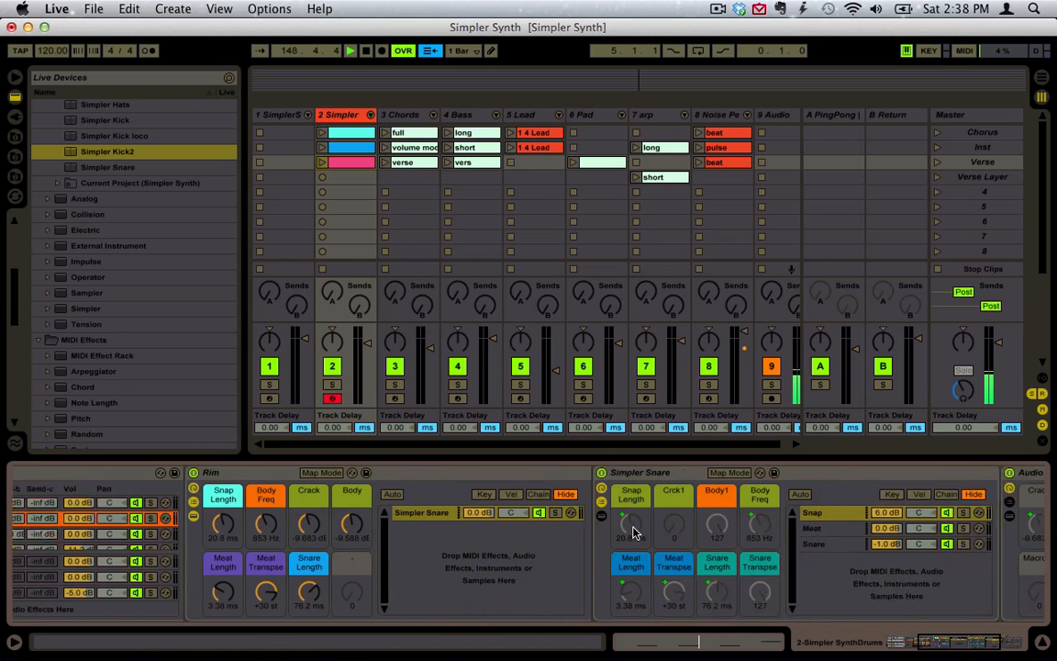
left_click(684, 513)
scroll(698, 514, "right", 6)
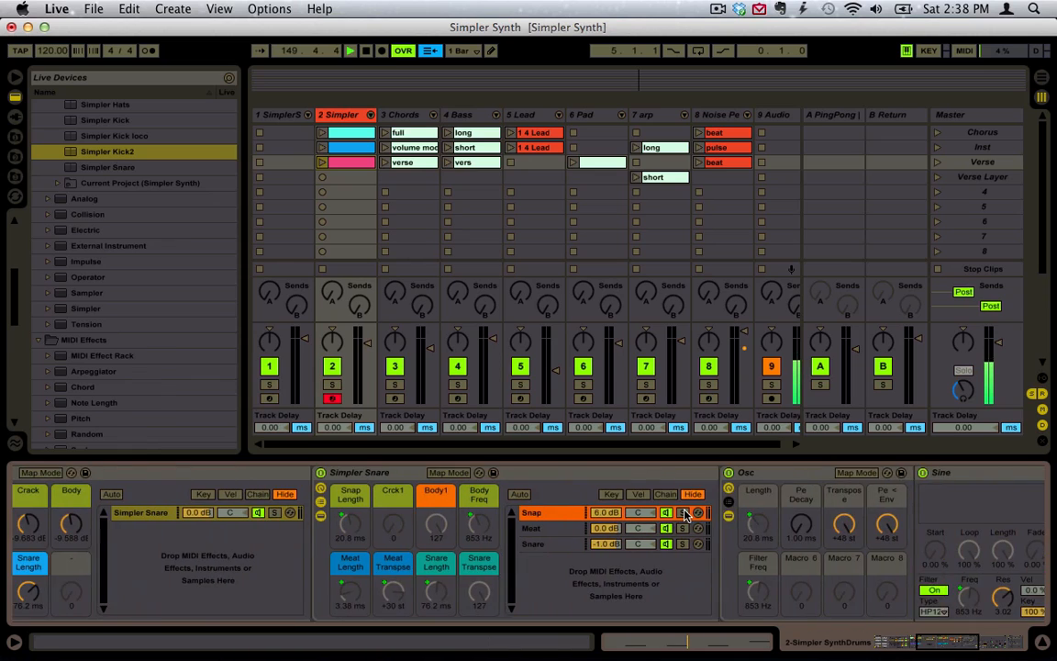
left_click(801, 479)
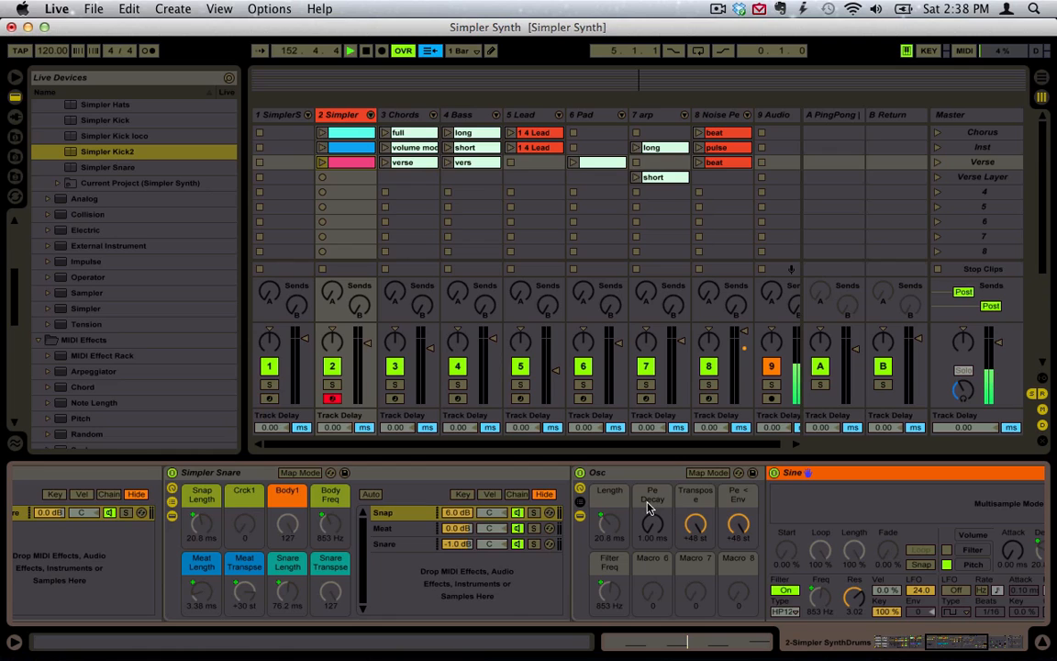
scroll(401, 523, "left", 10)
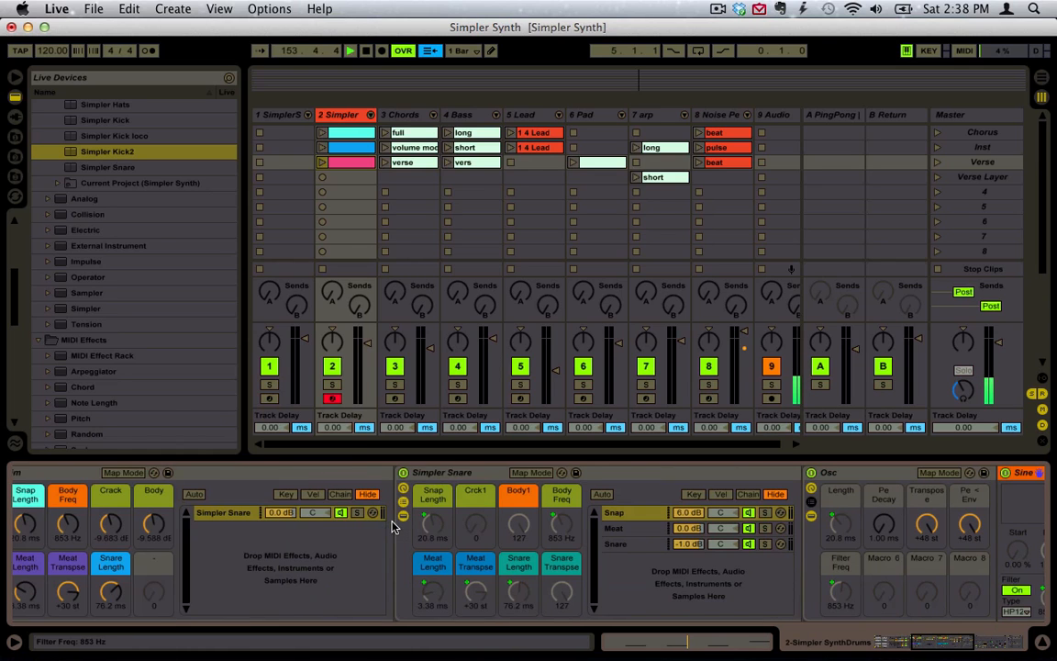
scroll(390, 525, "right", 10)
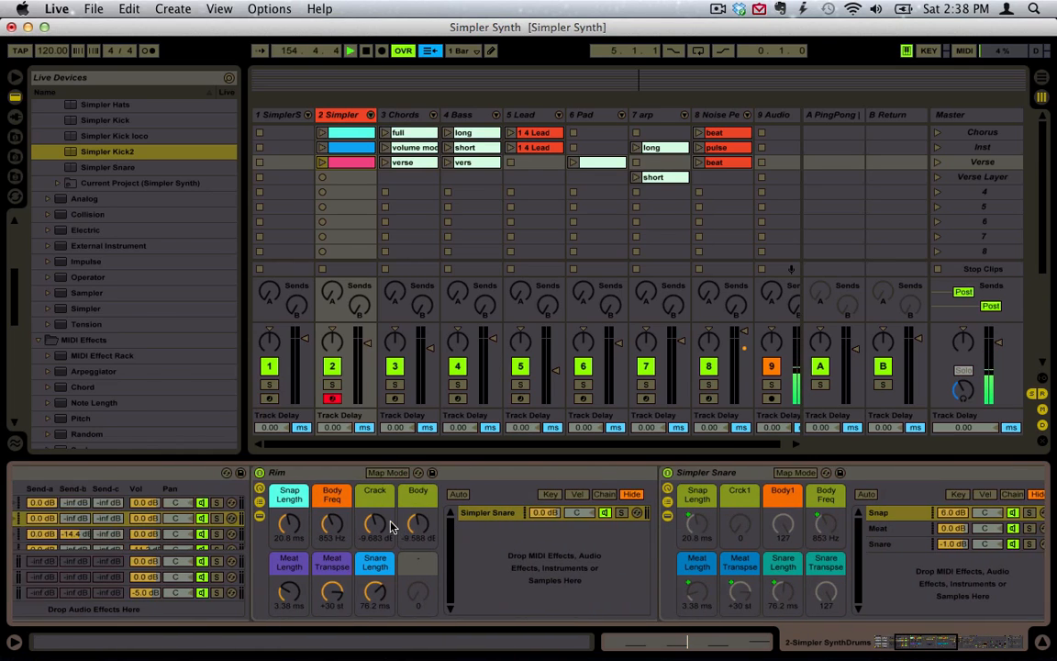
scroll(390, 525, "right", 9)
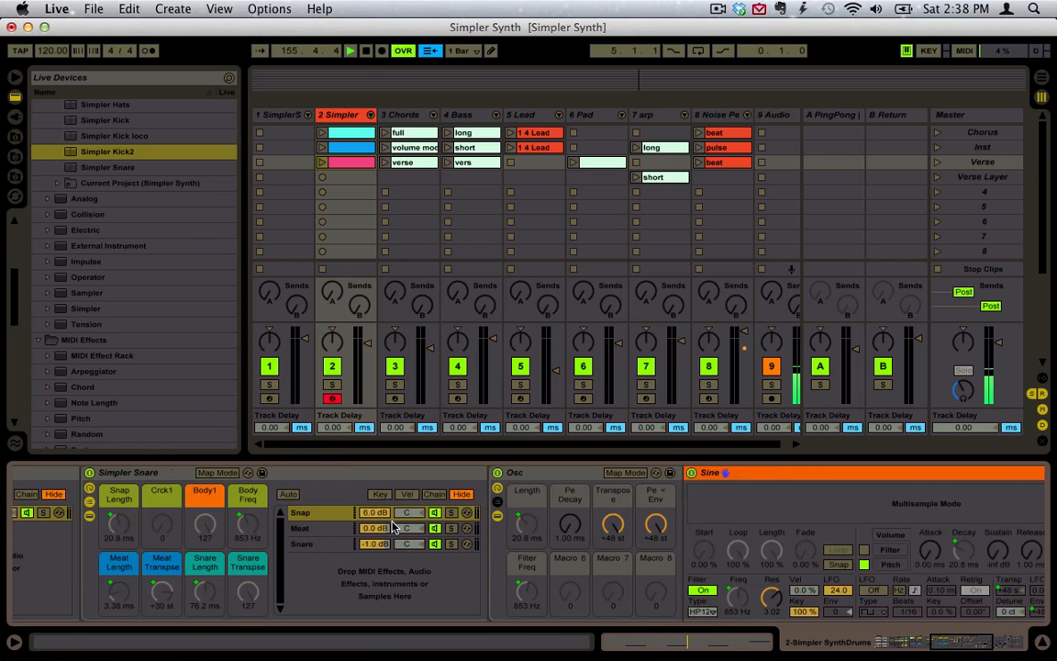
scroll(390, 525, "left", 15)
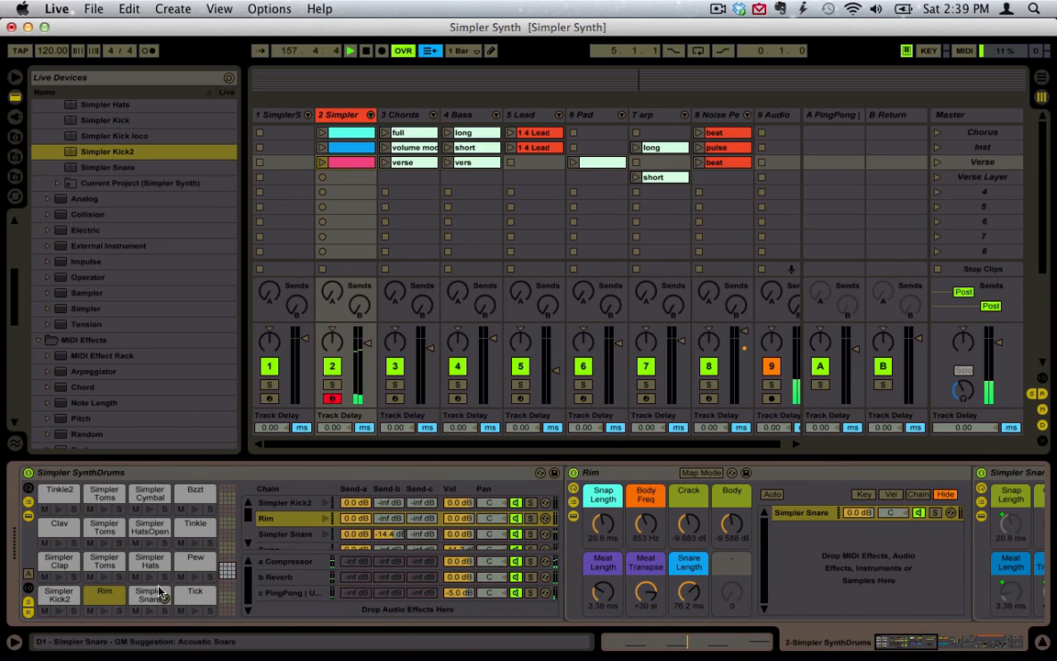
Select the Simpler Snare chain and hide its rack's chain list and nested devices, leaving only the macros shown
left_click(292, 534)
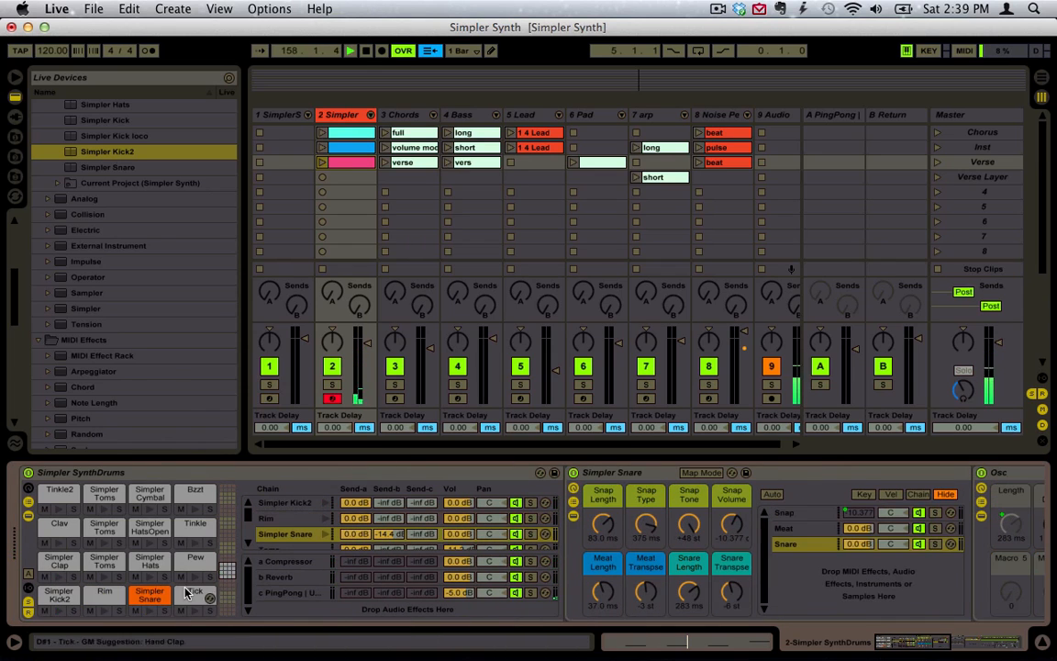
left_click(573, 516)
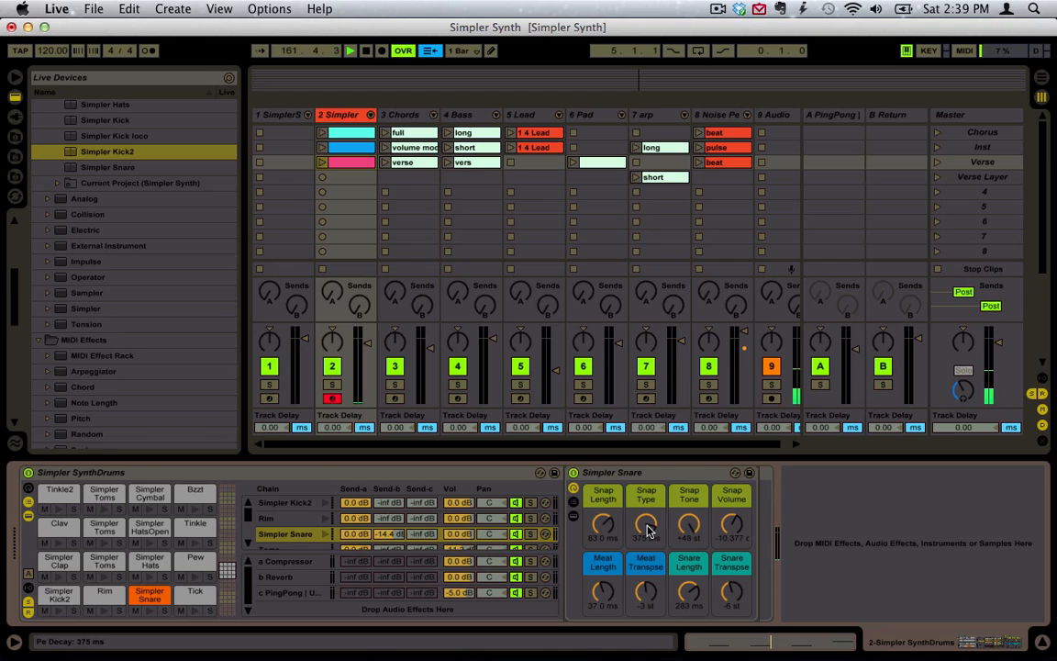
left_click(678, 475)
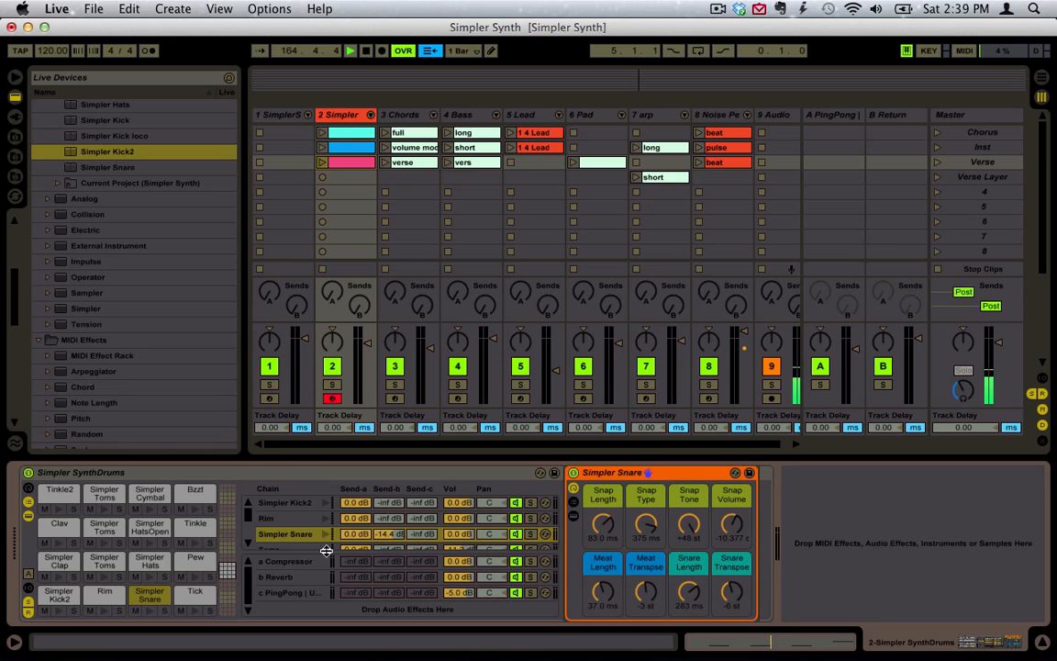
Launch the Inst scene
left_click(950, 150)
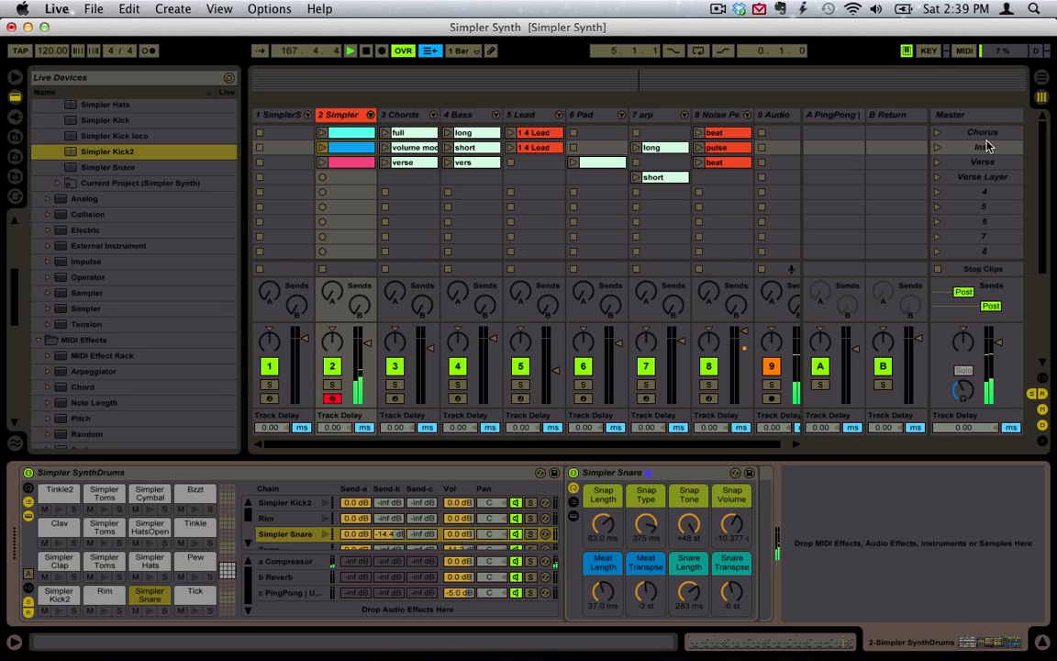
left_click(959, 148)
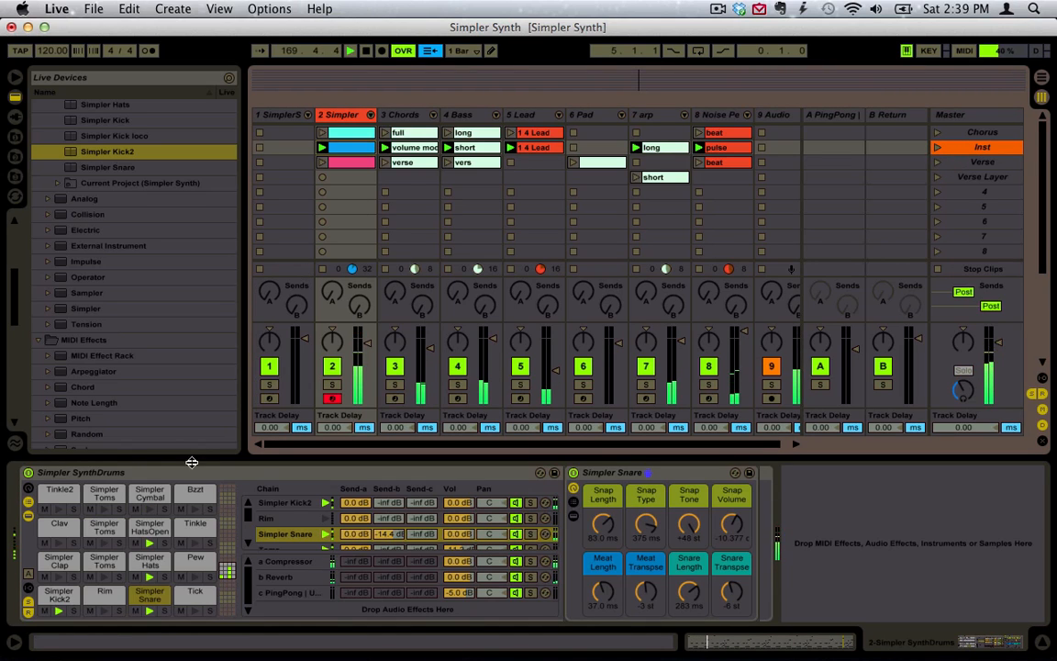
Save the whole drum rack as a preset named Simpler SynthDrums
left_click(118, 473)
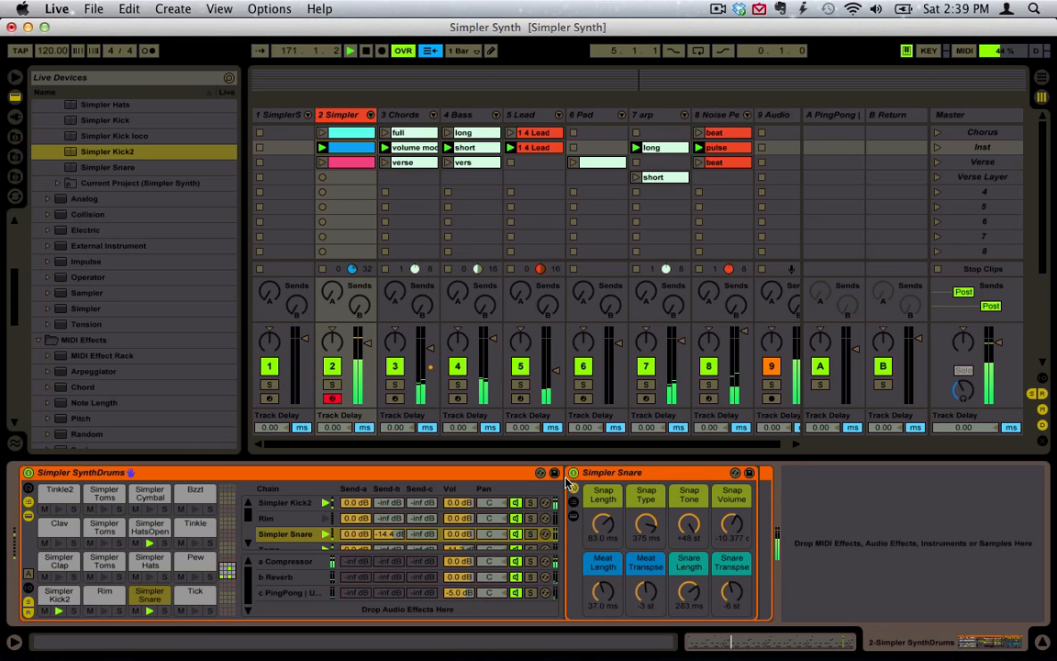
left_click(568, 484)
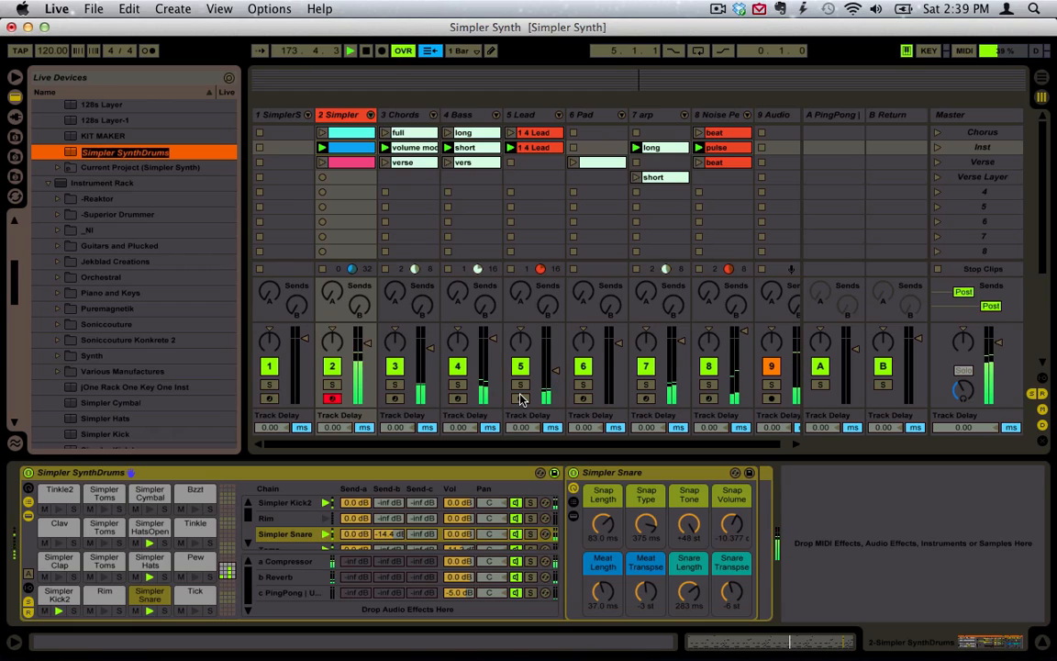
key("Return")
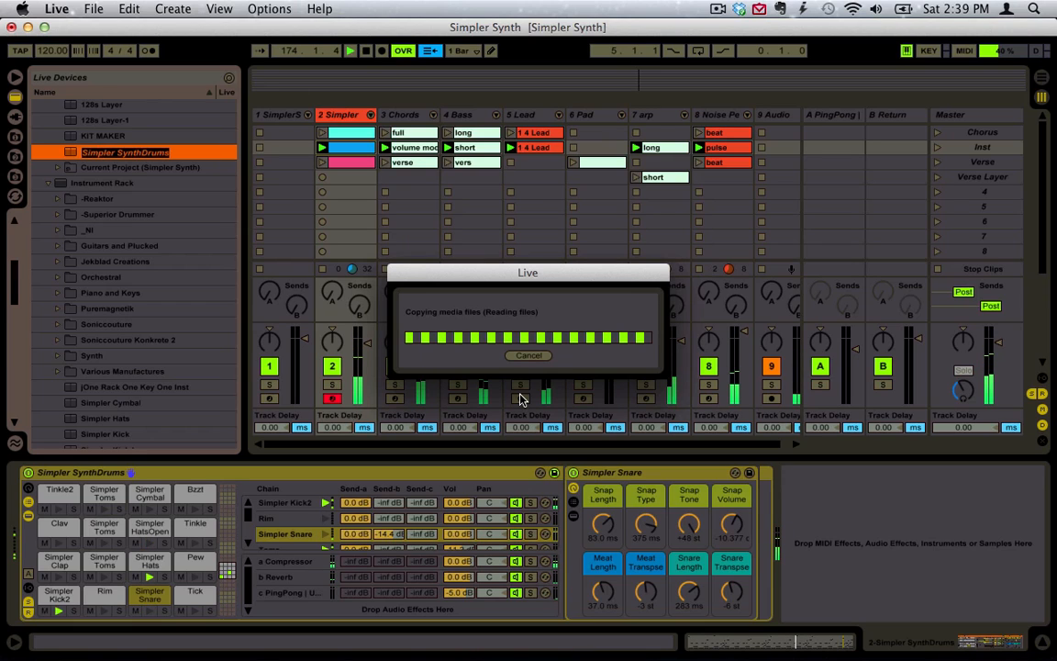